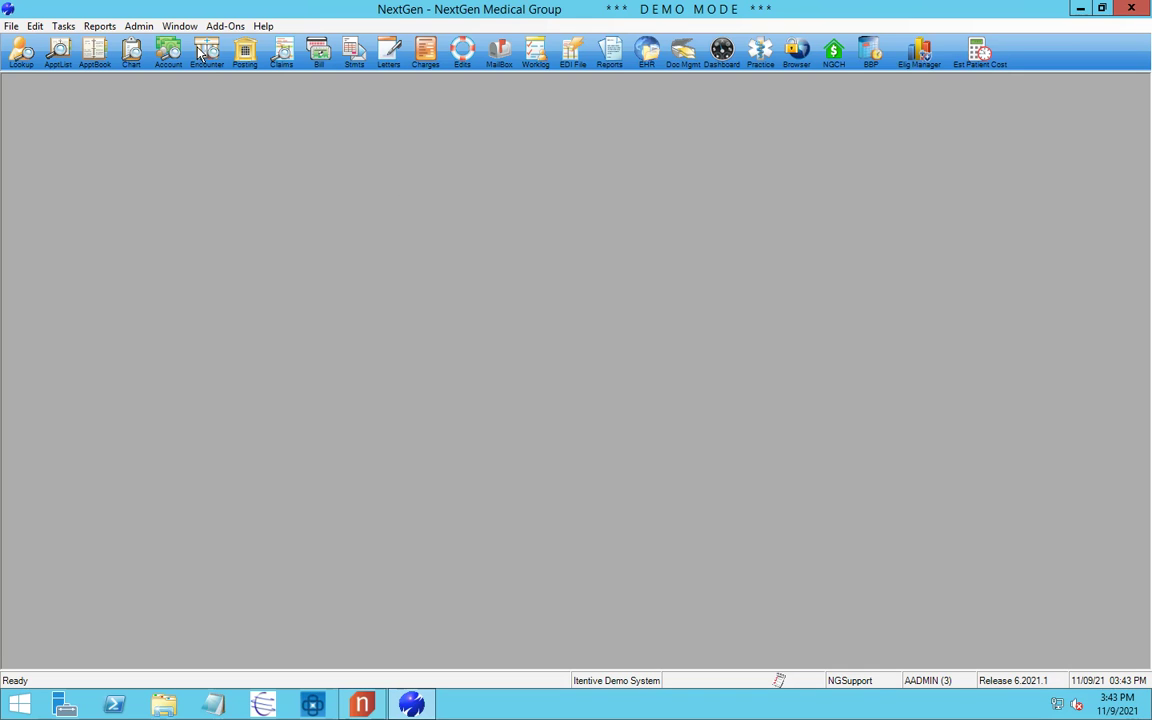
Step: Launch the BillingManager add-on from NextGen's Add-Ons menu
{"action": "left_click", "coordinate": [229, 27]}
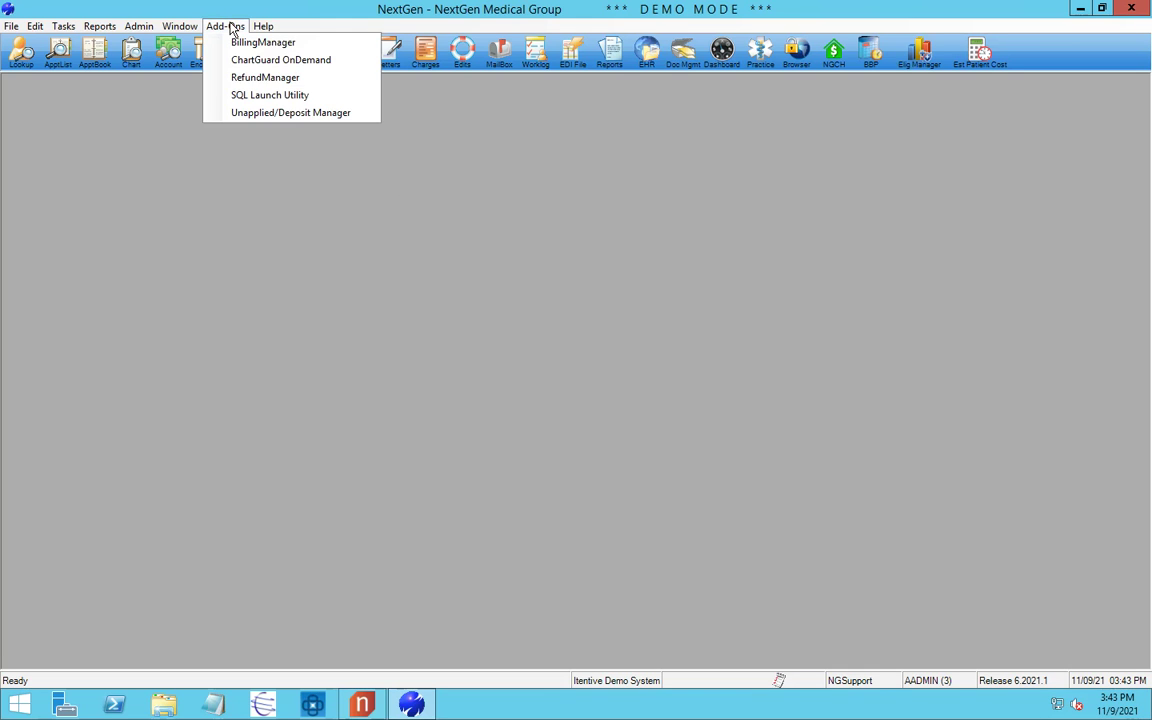
{"action": "left_click", "coordinate": [311, 46]}
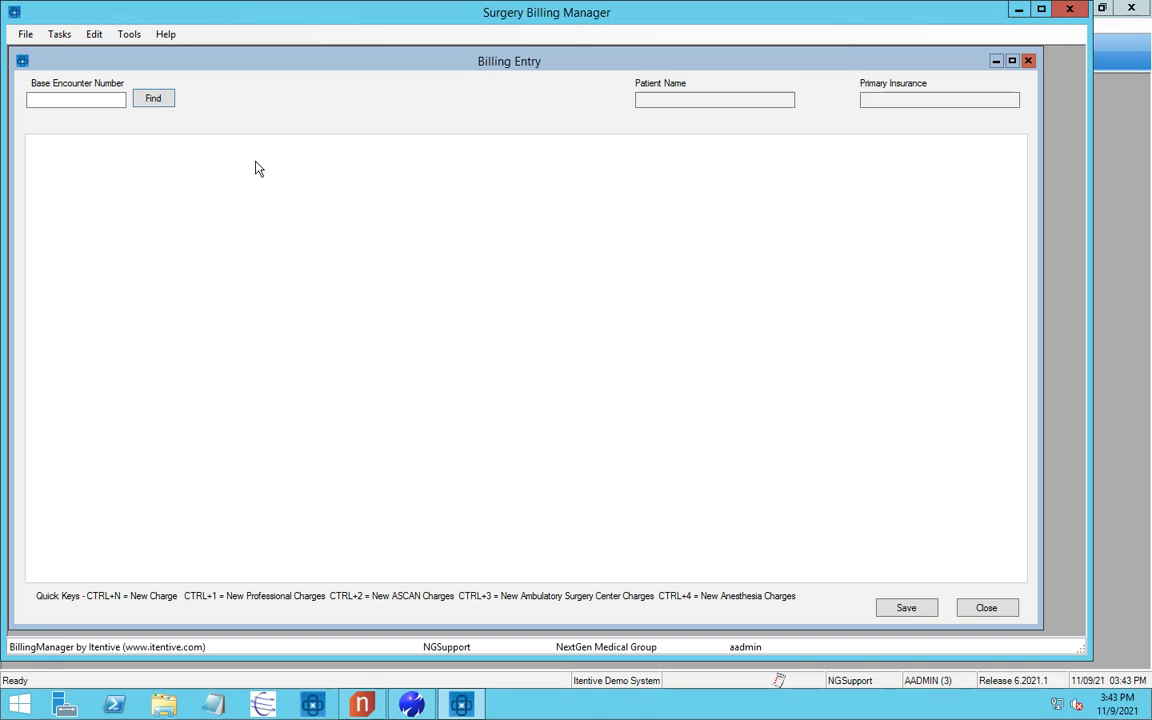
Step: Open Group Maintenance from the Tasks menu to list the Professional, ASCAN, ASC and Anesthesia groups
{"action": "left_click", "coordinate": [56, 32]}
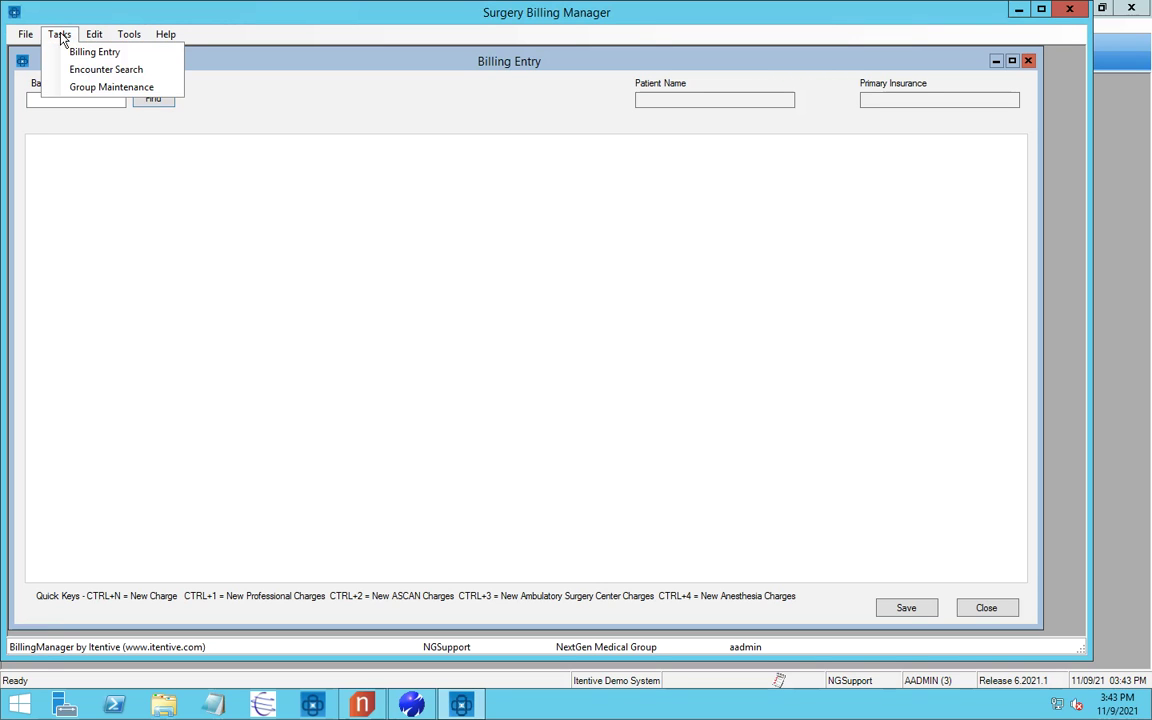
{"action": "left_click", "coordinate": [77, 88]}
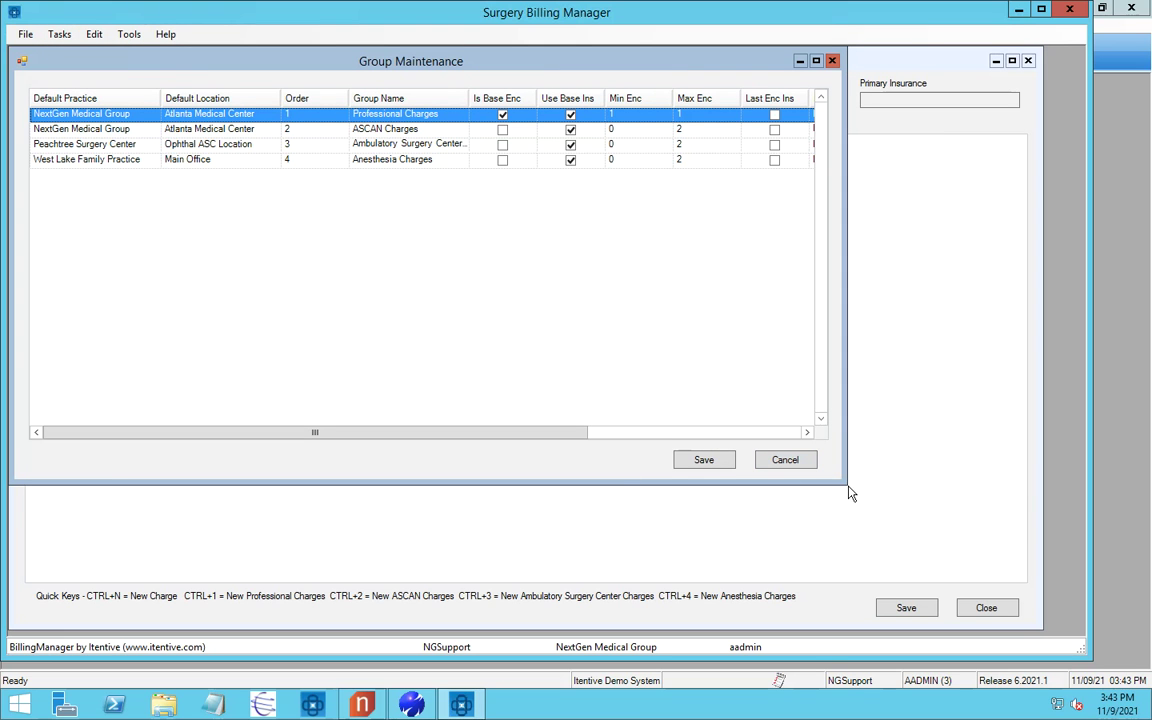
Step: Enlarge Group Maintenance and review the Professional, ASCAN and Anesthesia Charges group rows
{"action": "left_click_drag", "start_coordinate": [845, 482], "coordinate": [1146, 572]}
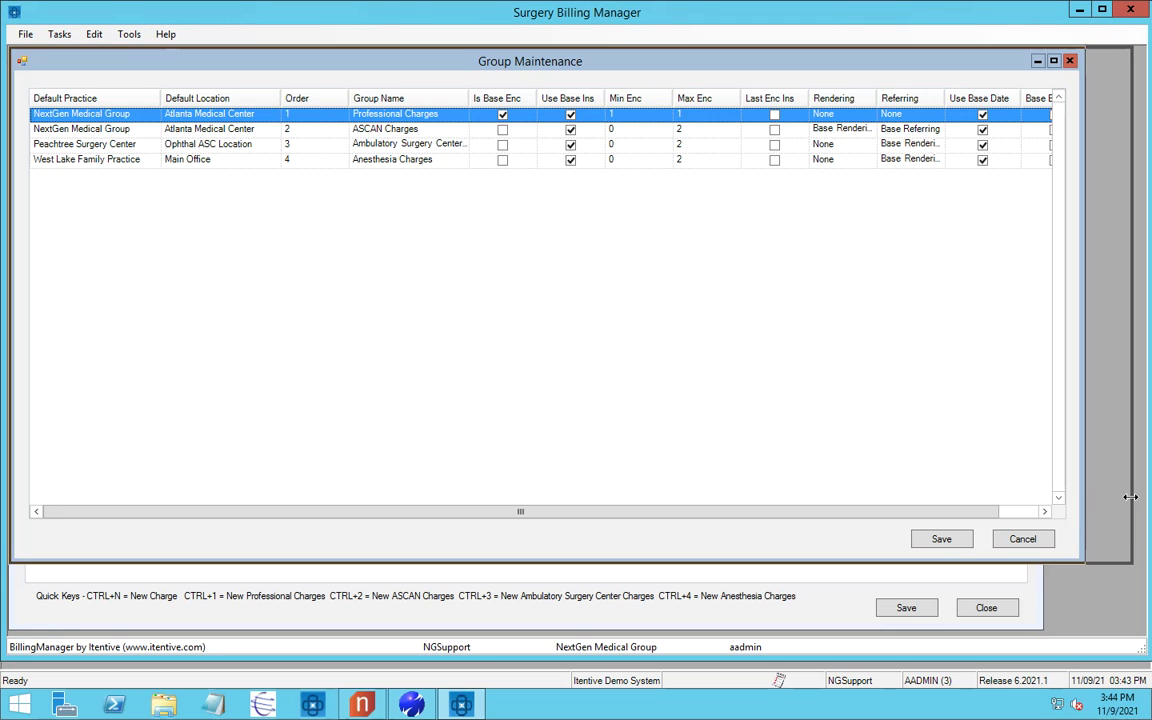
{"action": "left_click", "coordinate": [385, 116]}
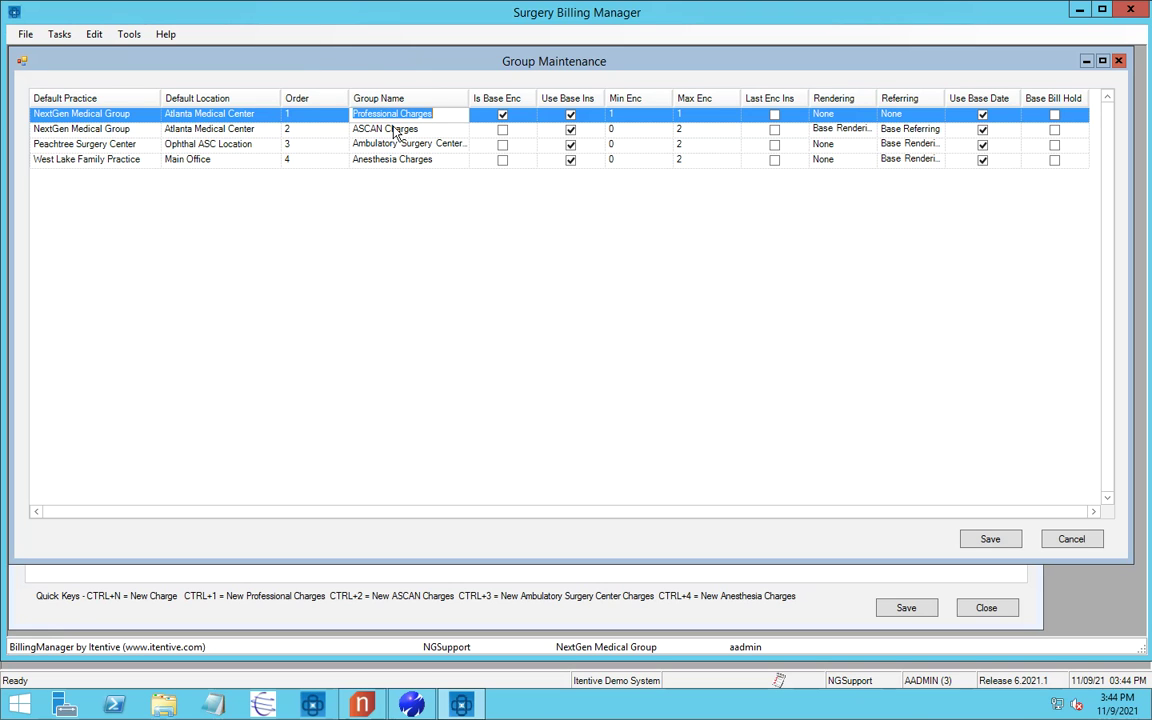
{"action": "left_click", "coordinate": [397, 131]}
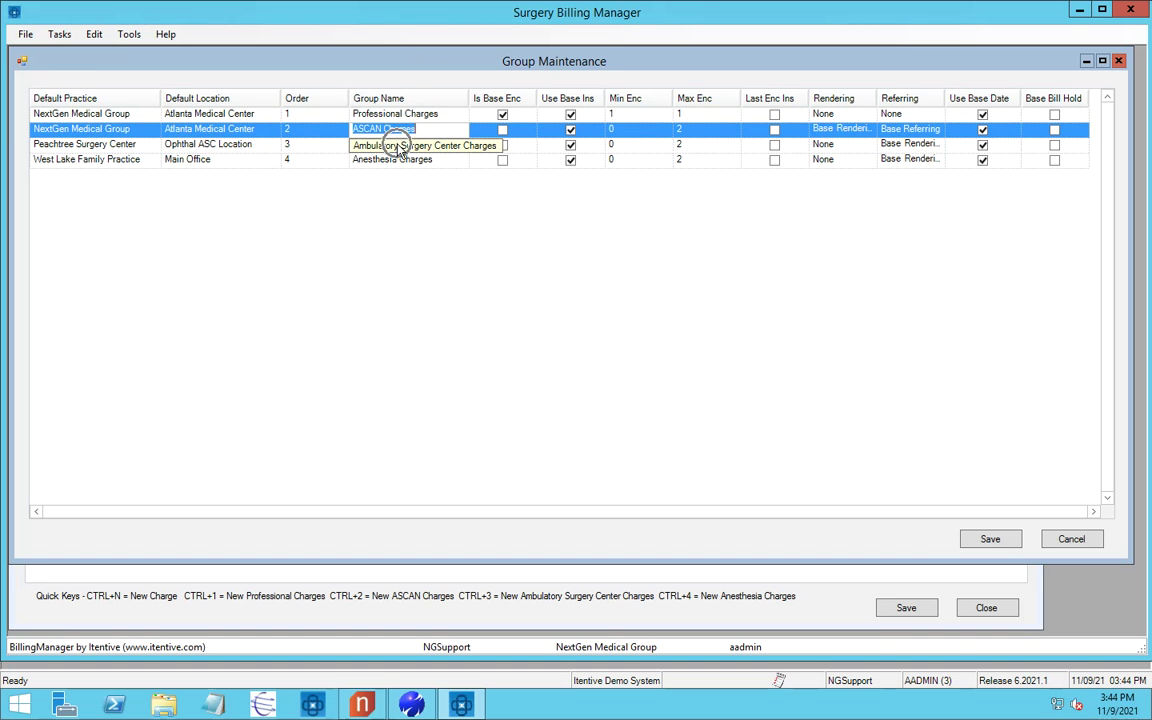
{"action": "left_click", "coordinate": [398, 157]}
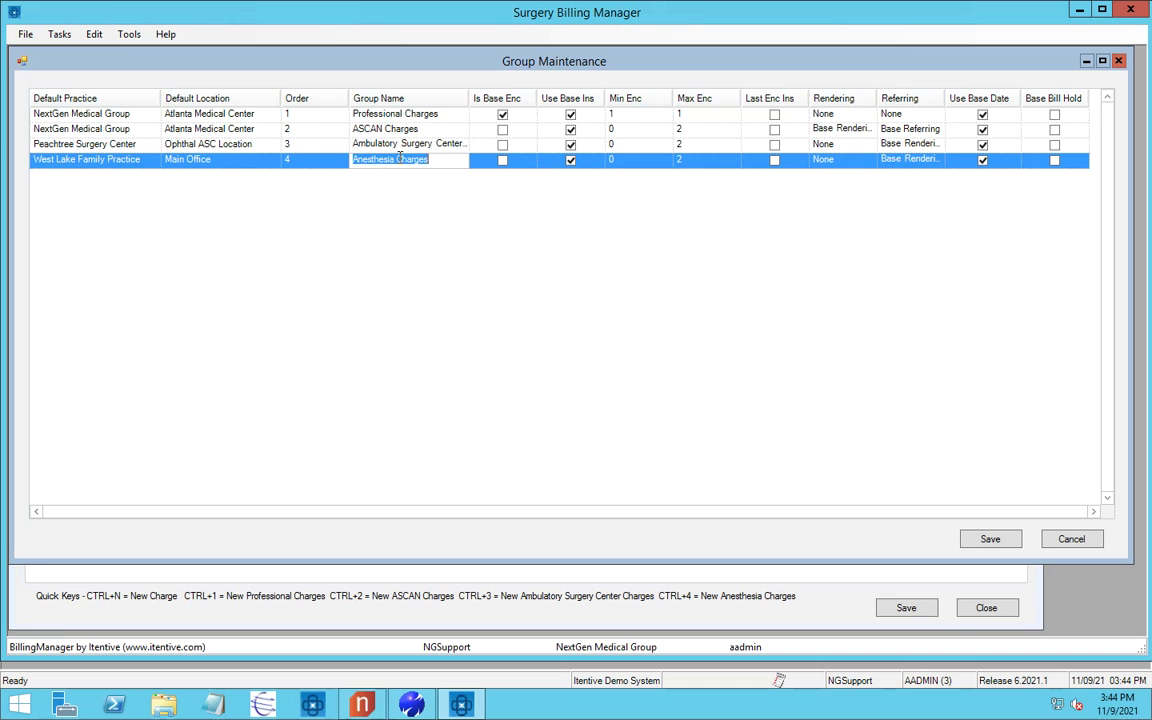
{"action": "left_click", "coordinate": [355, 113]}
{"action": "left_click", "coordinate": [387, 129]}
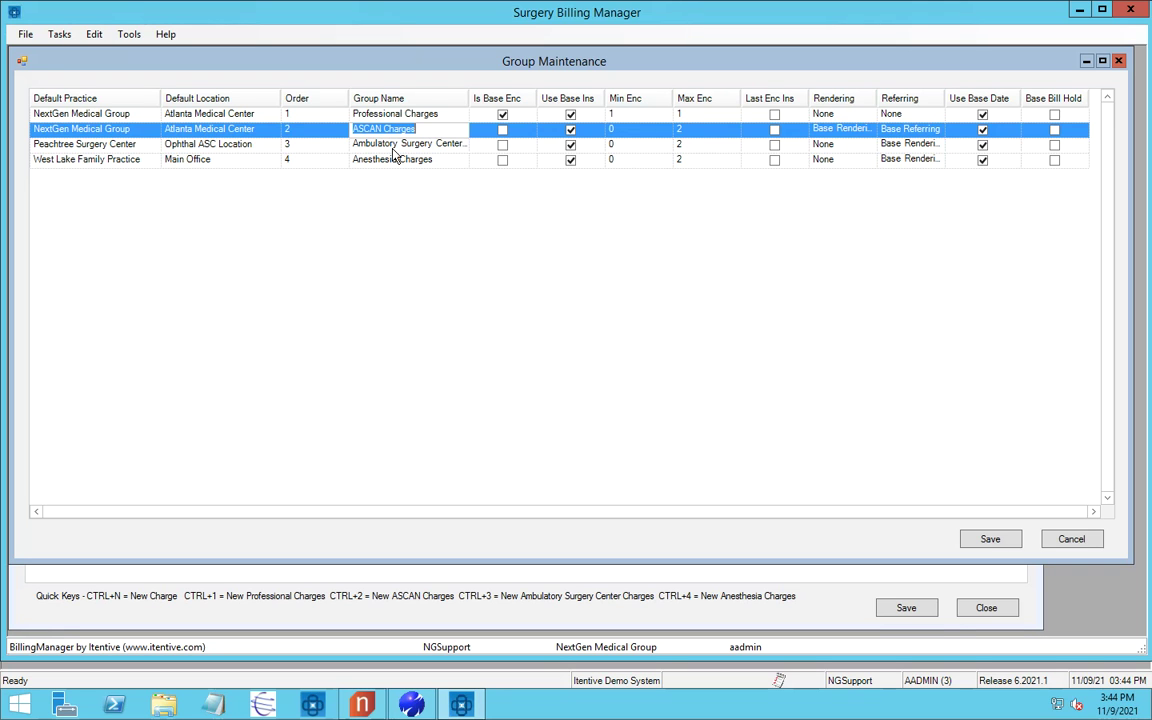
{"action": "left_click", "coordinate": [353, 113]}
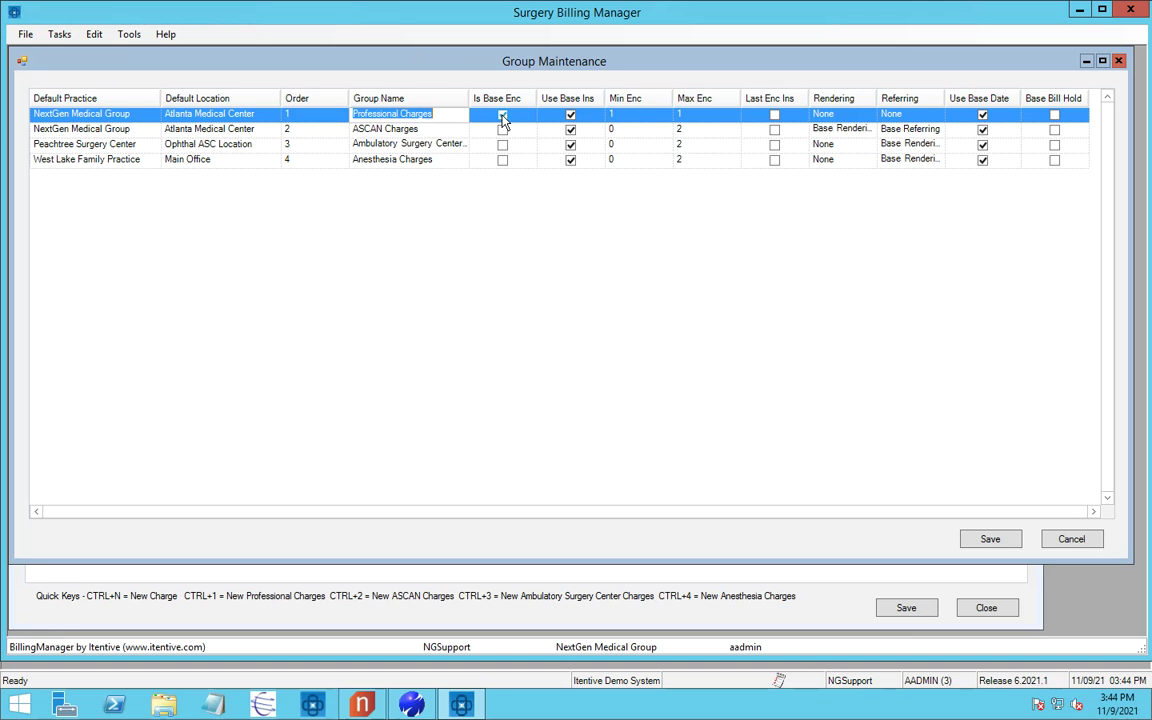
{"action": "left_click", "coordinate": [574, 131]}
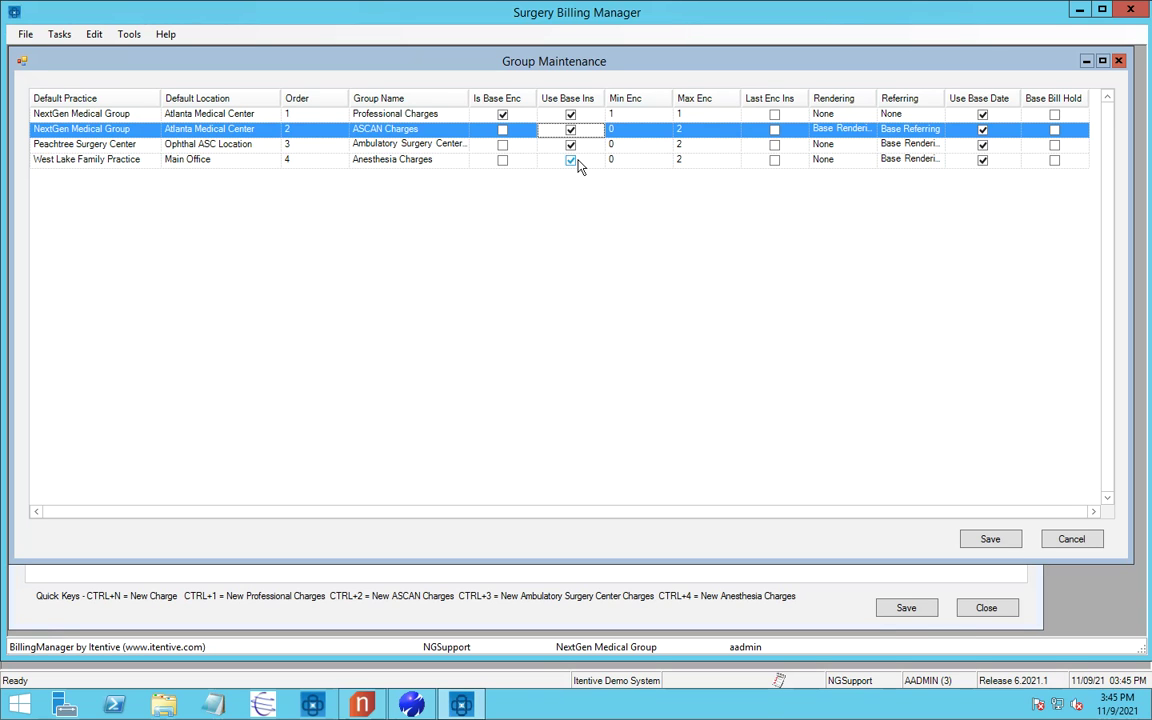
{"action": "left_click", "coordinate": [625, 129]}
{"action": "left_click", "coordinate": [700, 131]}
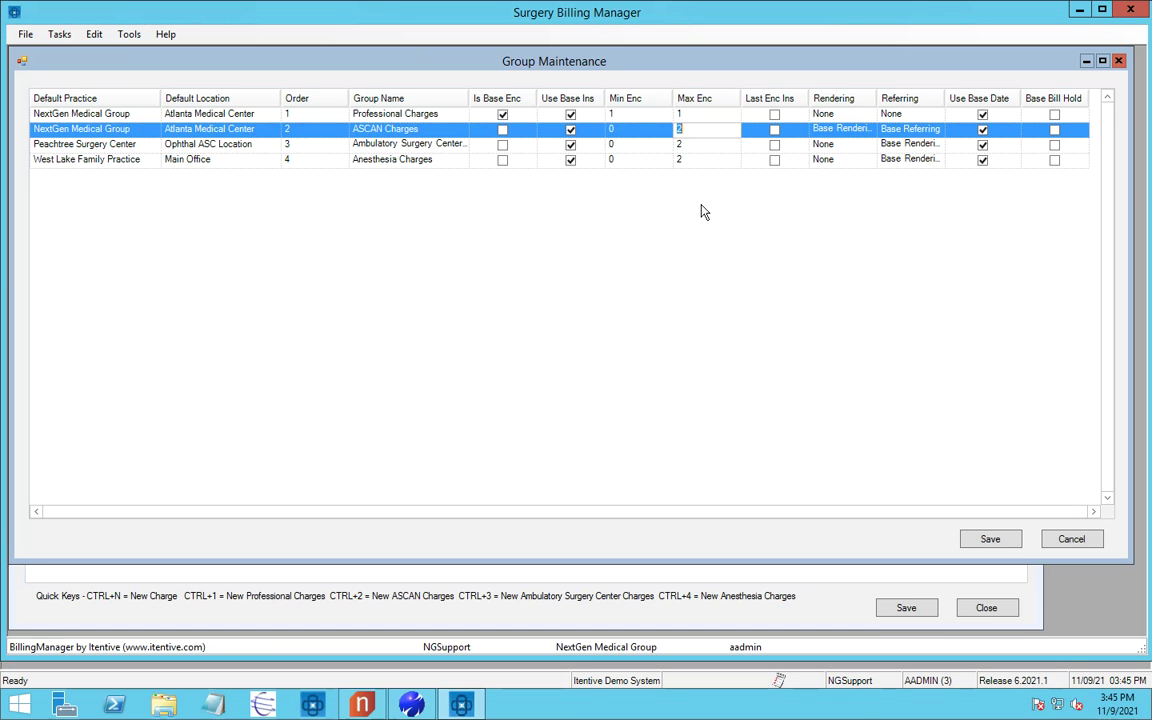
{"action": "left_click", "coordinate": [625, 129]}
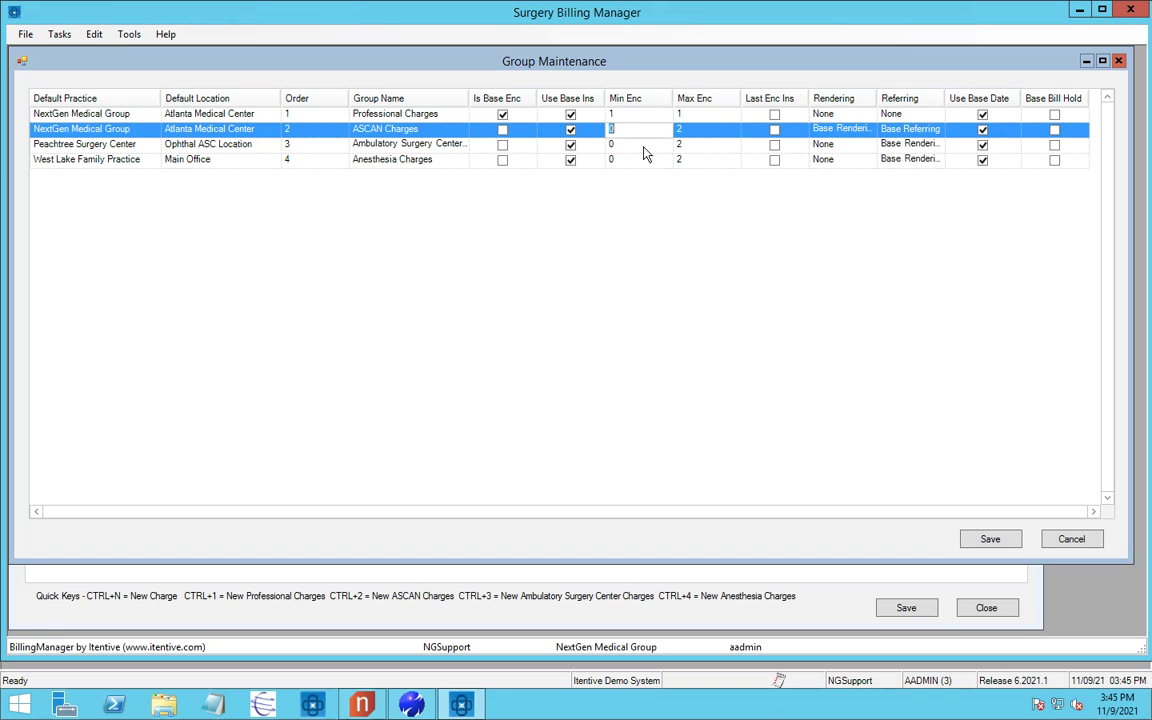
{"action": "left_click", "coordinate": [635, 114]}
{"action": "left_click", "coordinate": [693, 115]}
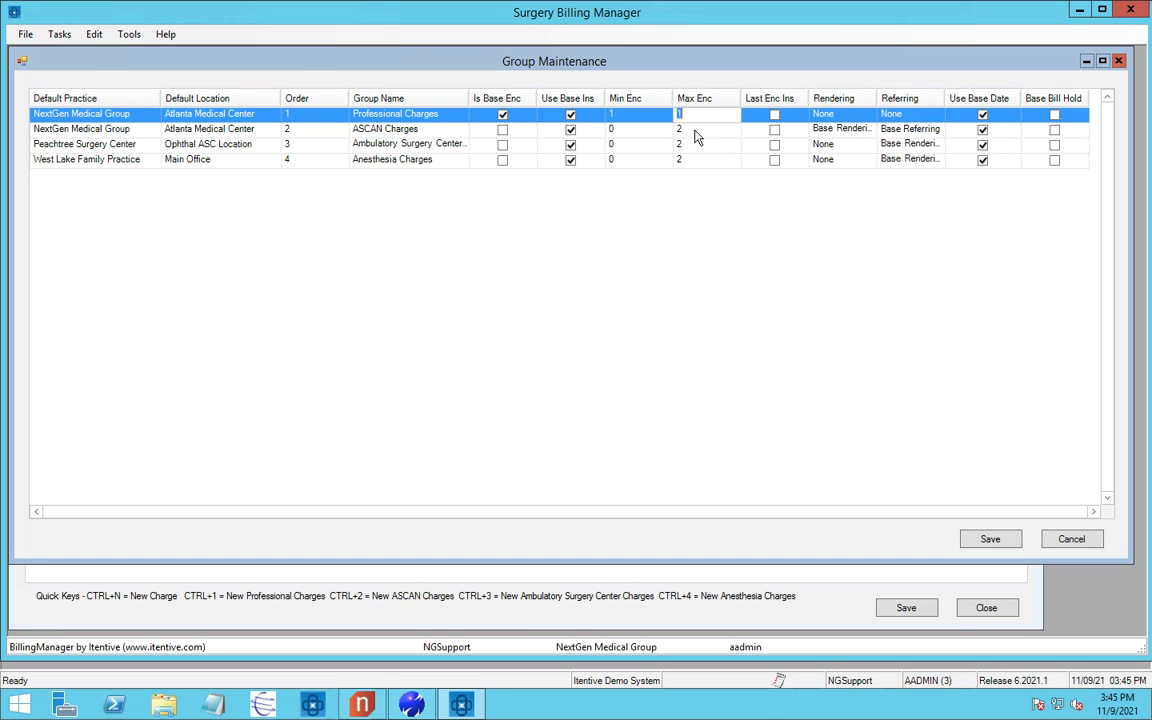
{"action": "left_click", "coordinate": [635, 131]}
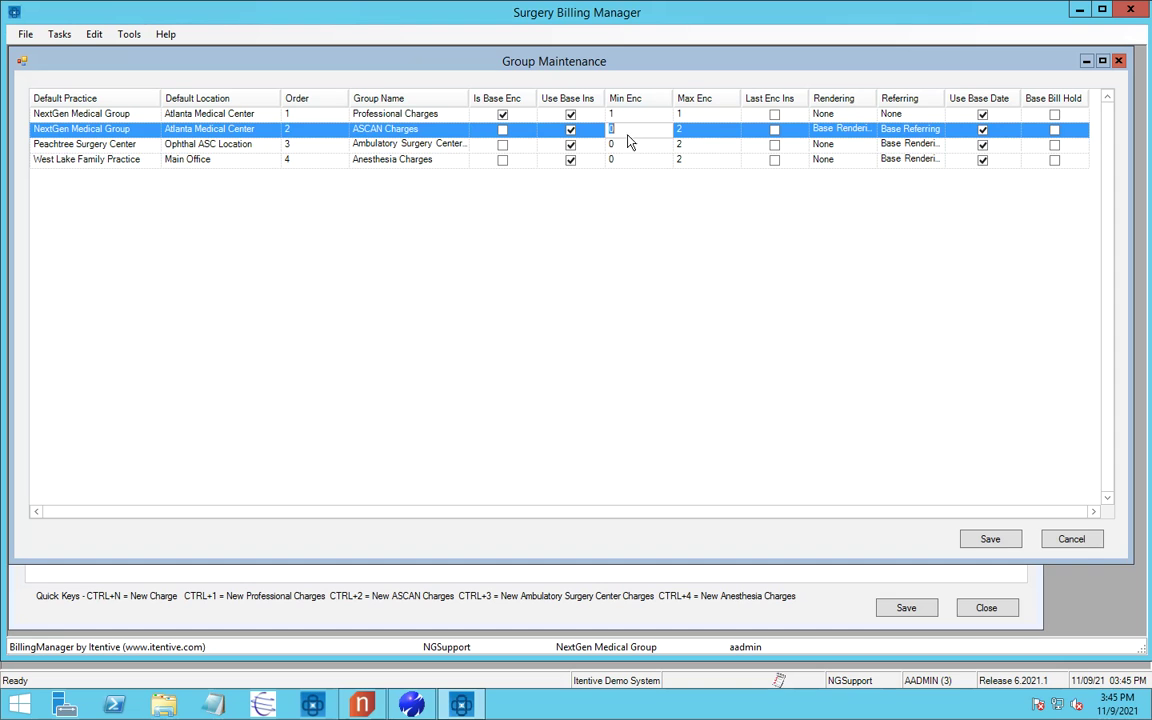
{"action": "key", "text": "Down"}
{"action": "key", "text": "Down"}
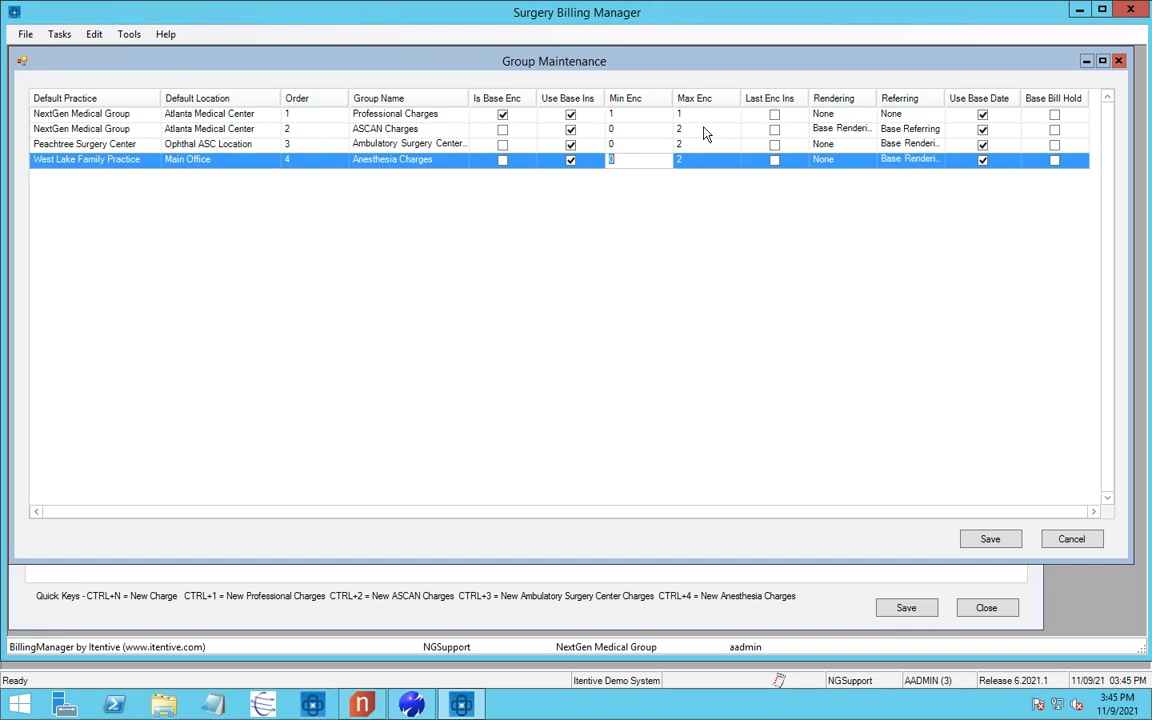
{"action": "left_click", "coordinate": [690, 129]}
{"action": "key", "text": "Down"}
{"action": "key", "text": "Down"}
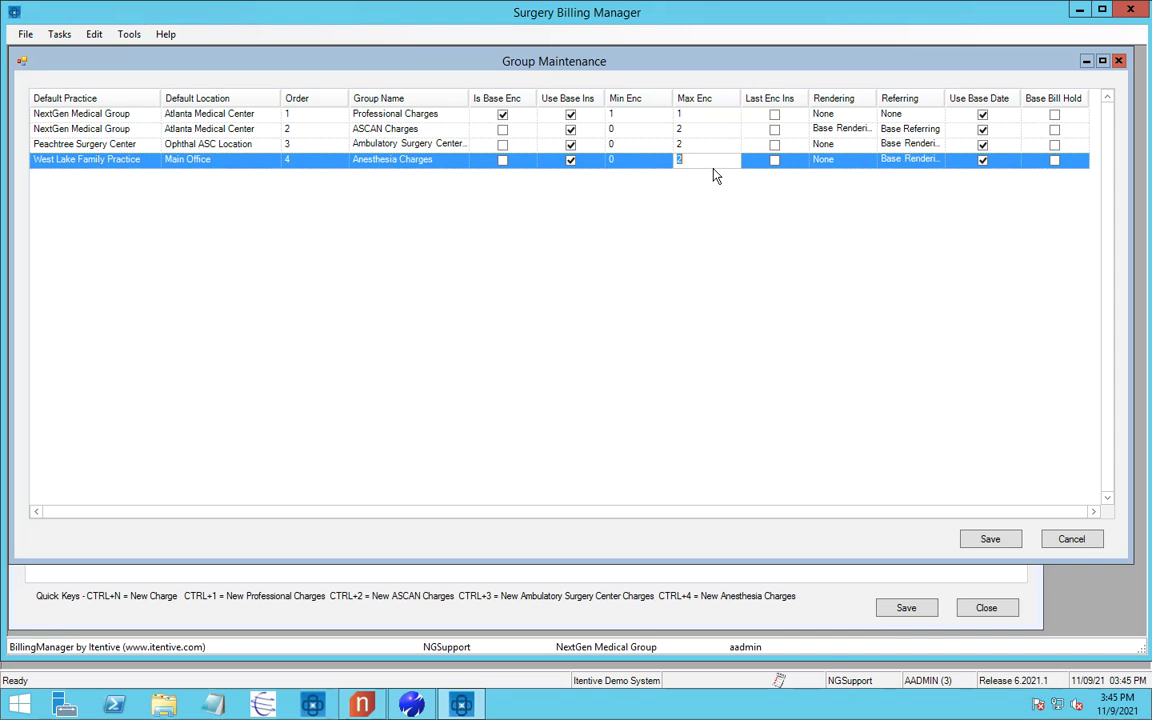
Step: Check the ambulatory surgery group's Referring and Rendering settings, then cancel Group Maintenance without saving
{"action": "left_click", "coordinate": [906, 146]}
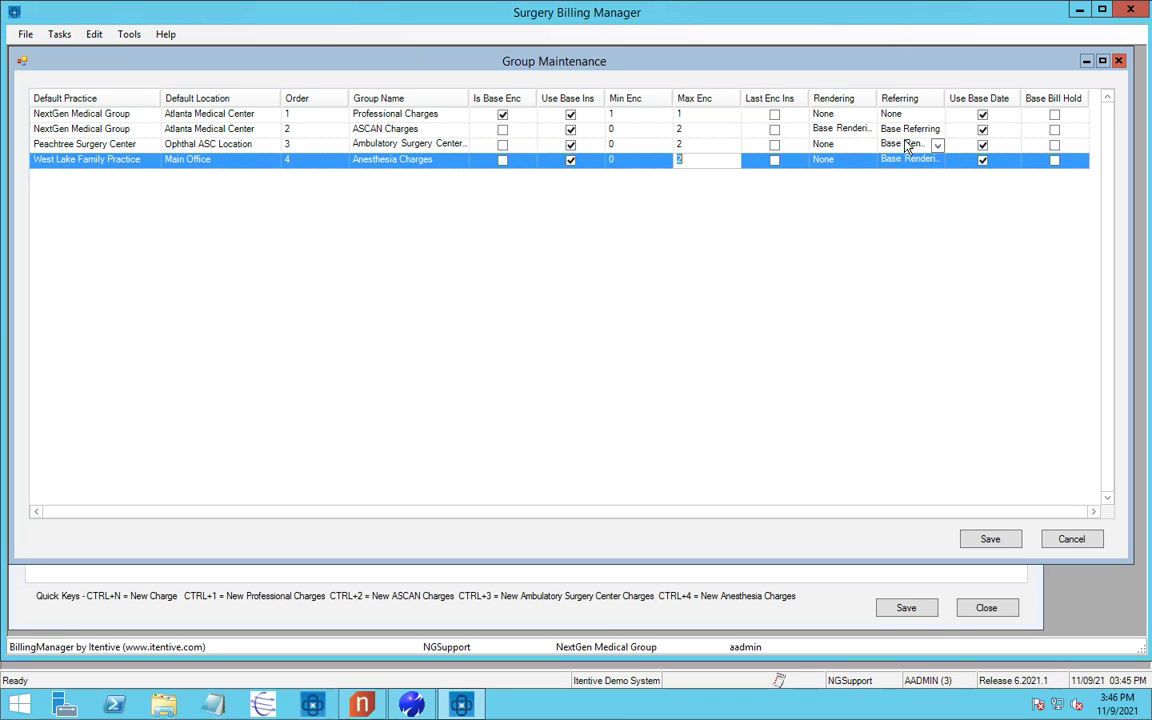
{"action": "left_click", "coordinate": [845, 148]}
{"action": "left_click", "coordinate": [1068, 541]}
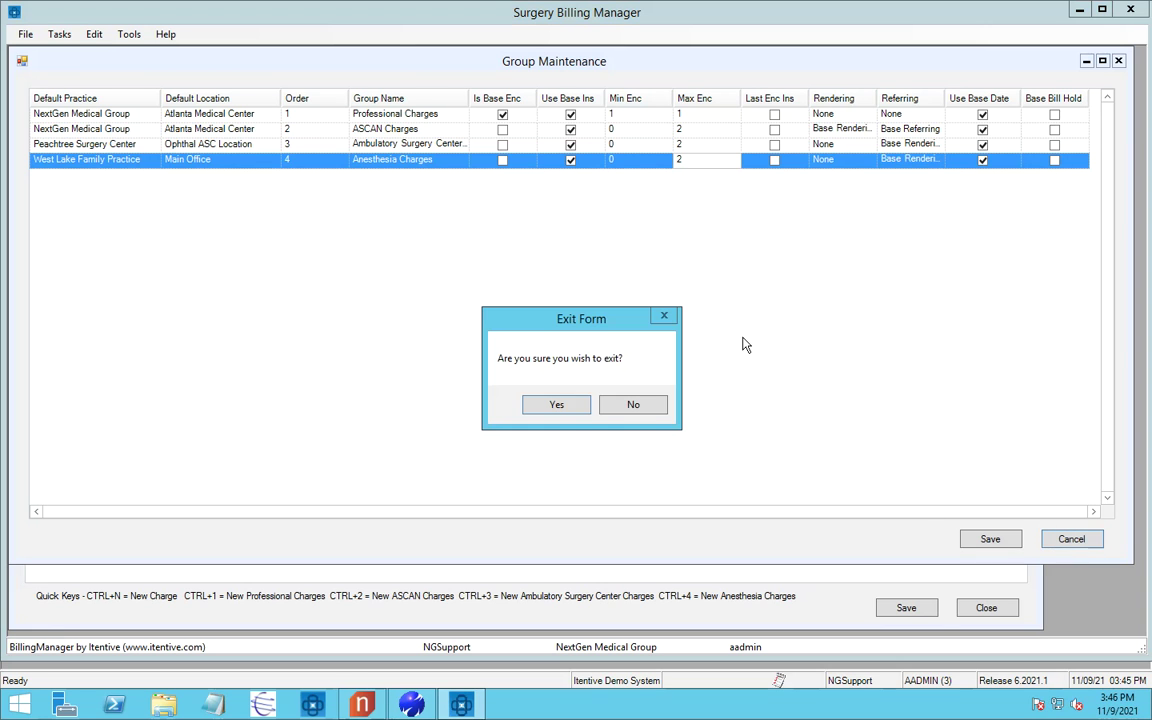
{"action": "left_click", "coordinate": [563, 406]}
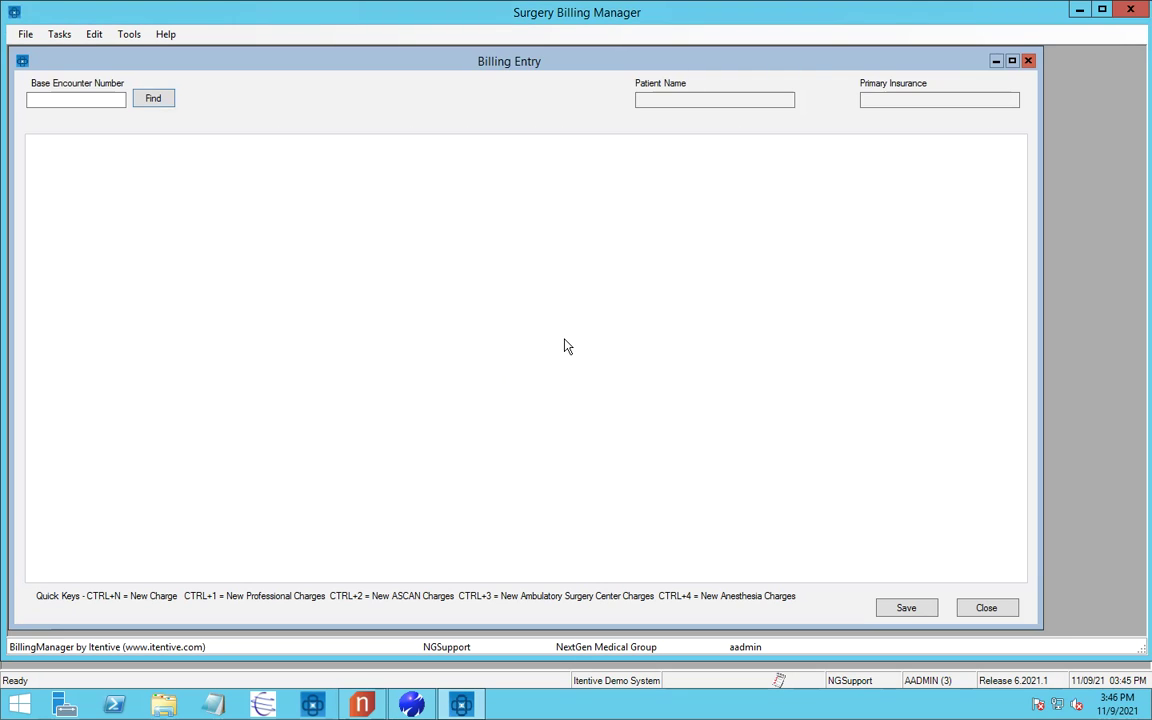
{"action": "left_click", "coordinate": [88, 100]}
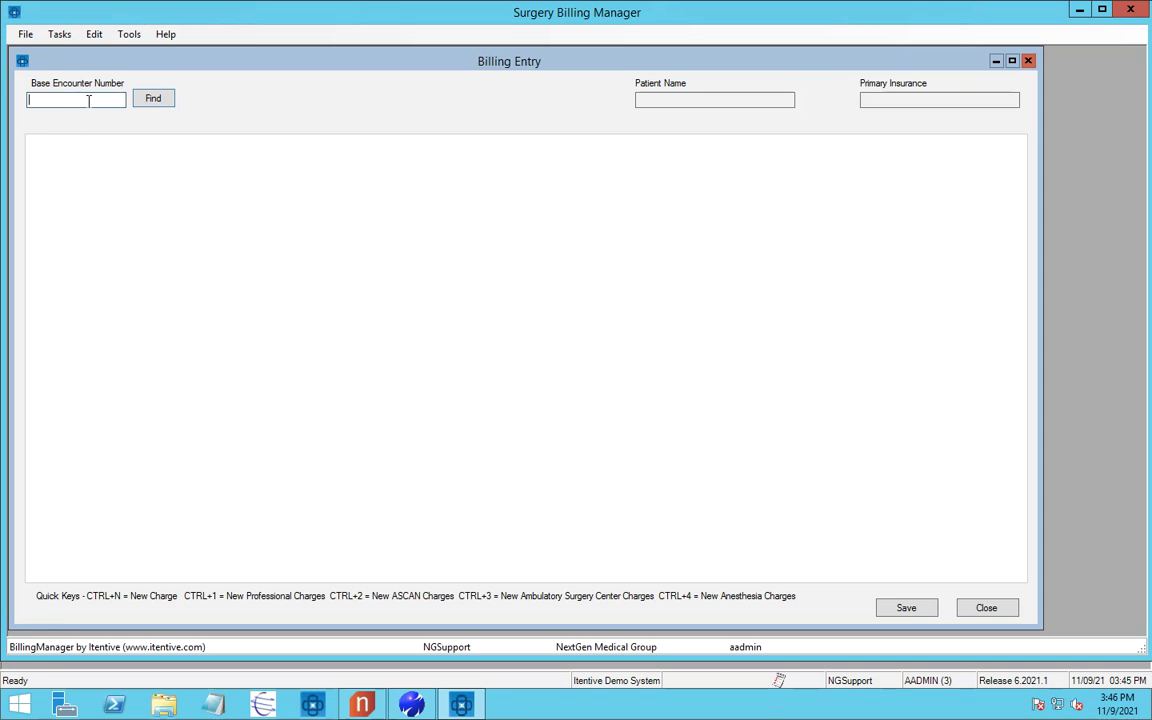
{"action": "left_click", "coordinate": [60, 35]}
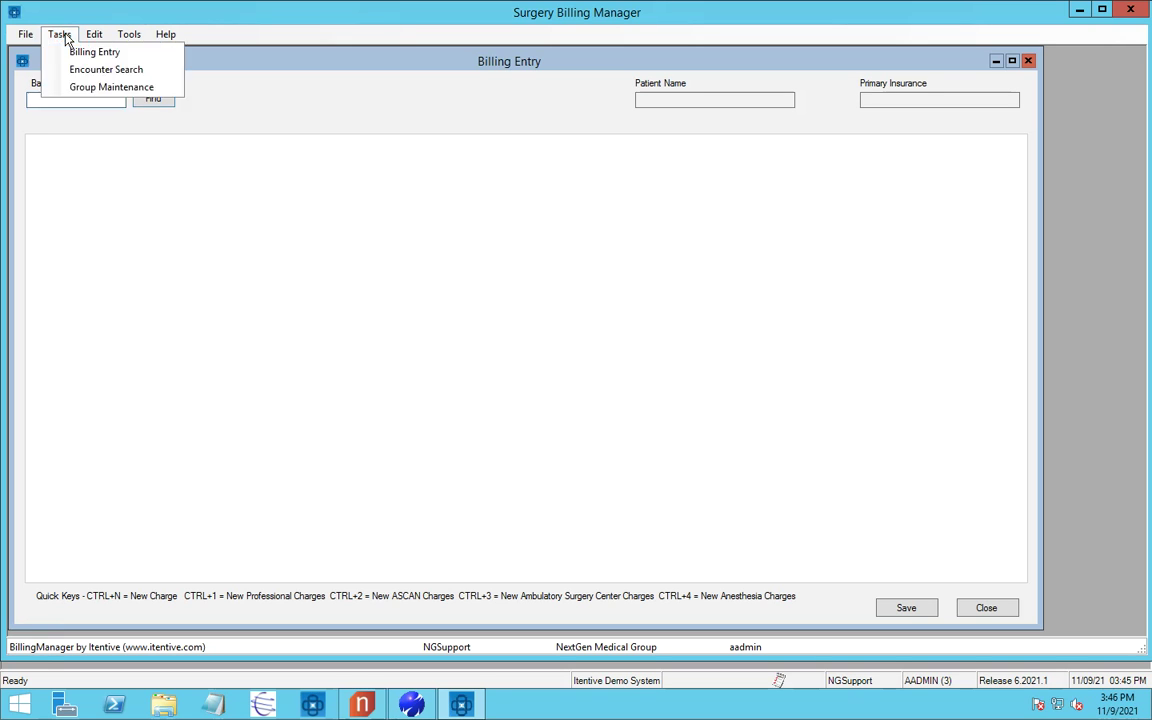
{"action": "left_click", "coordinate": [105, 69]}
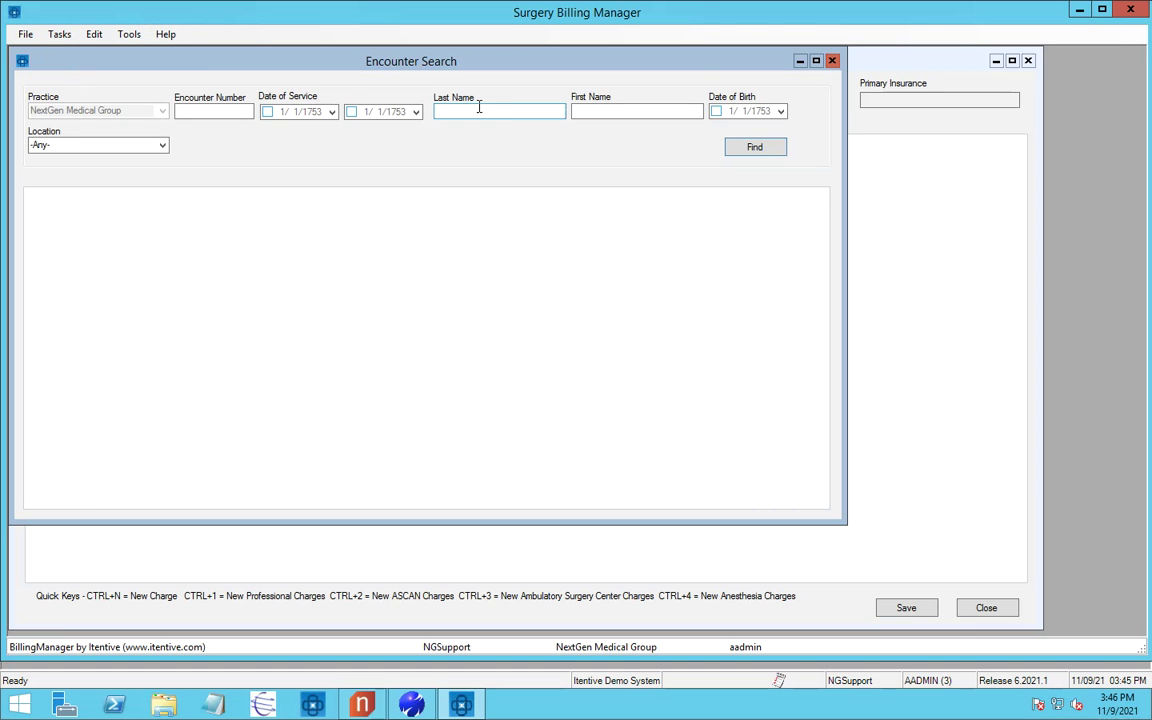
{"action": "left_click", "coordinate": [640, 111]}
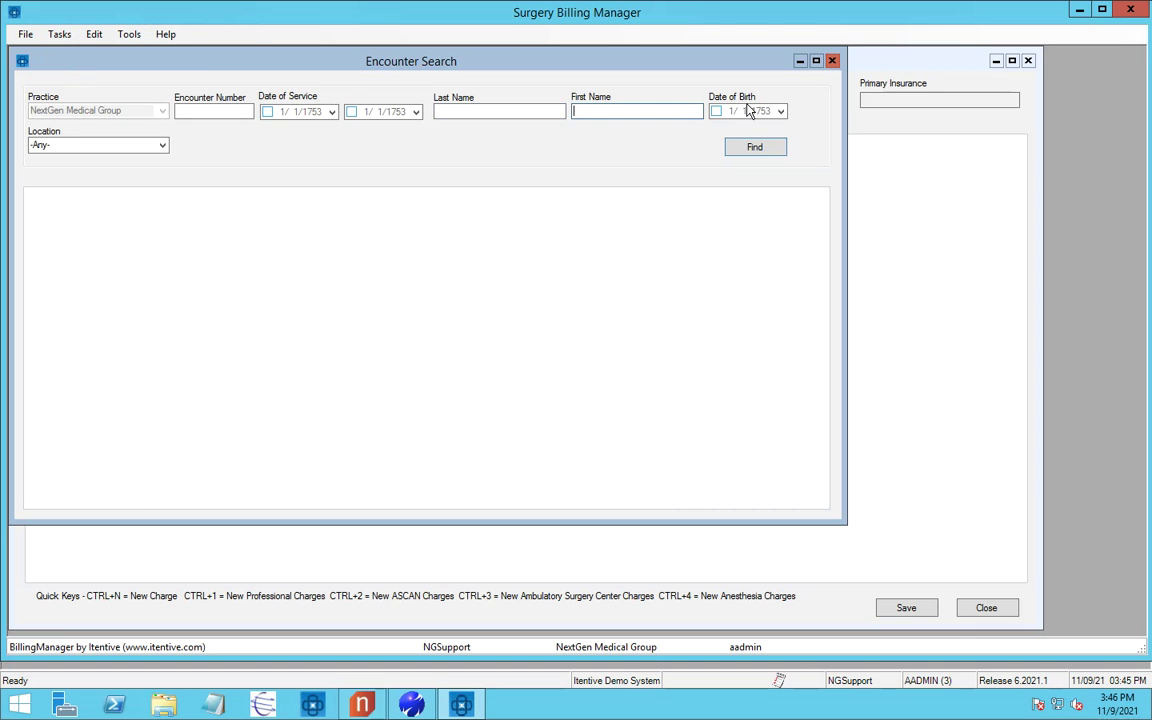
{"action": "left_click", "coordinate": [832, 61]}
Step: Load base encounter 1207 and select its 99214 professional charge line
{"action": "type", "text": "1207"}
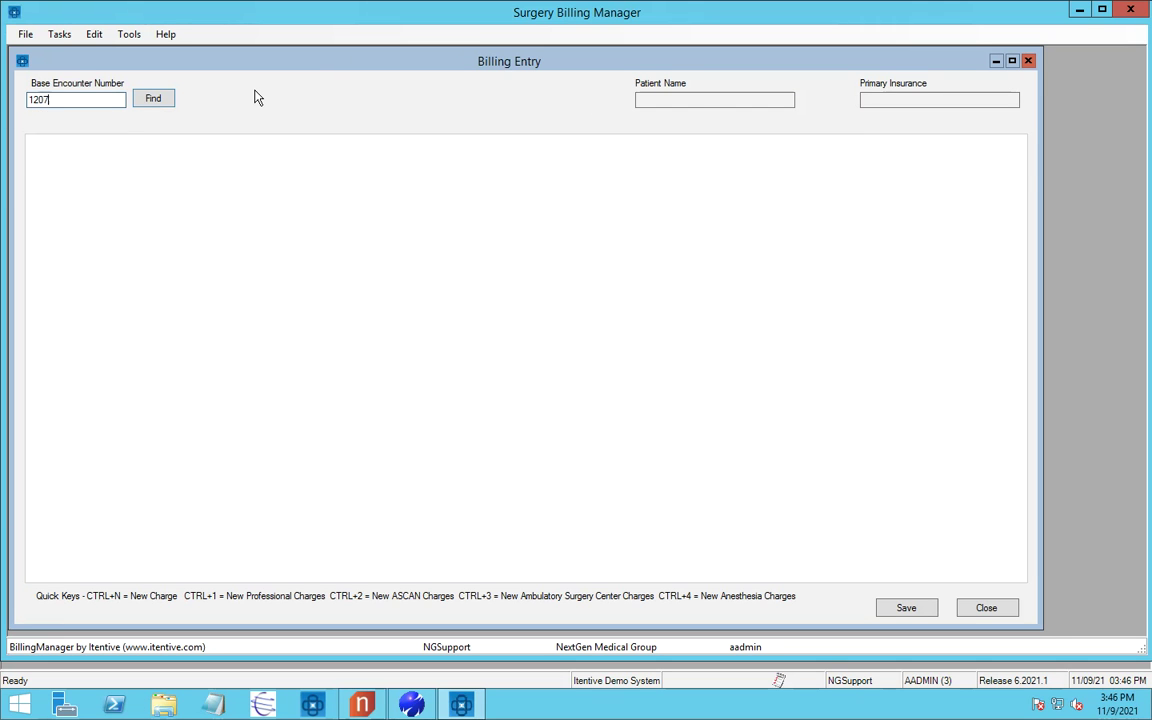
{"action": "key", "text": "Return"}
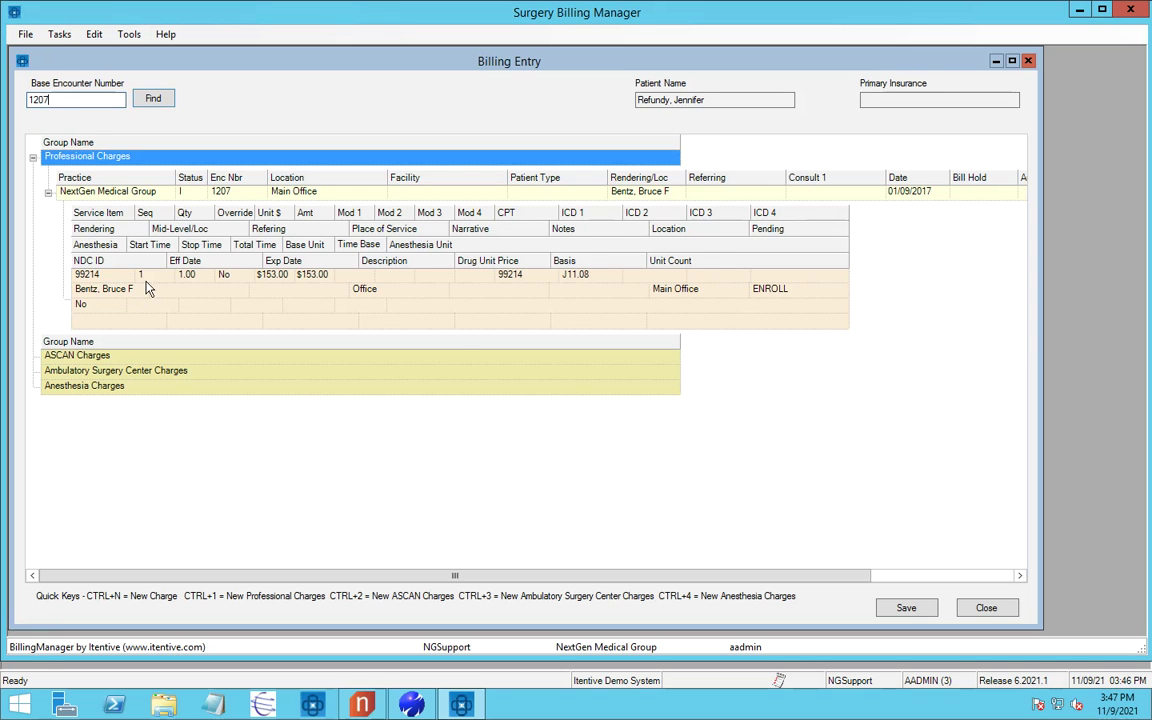
{"action": "left_click", "coordinate": [795, 294]}
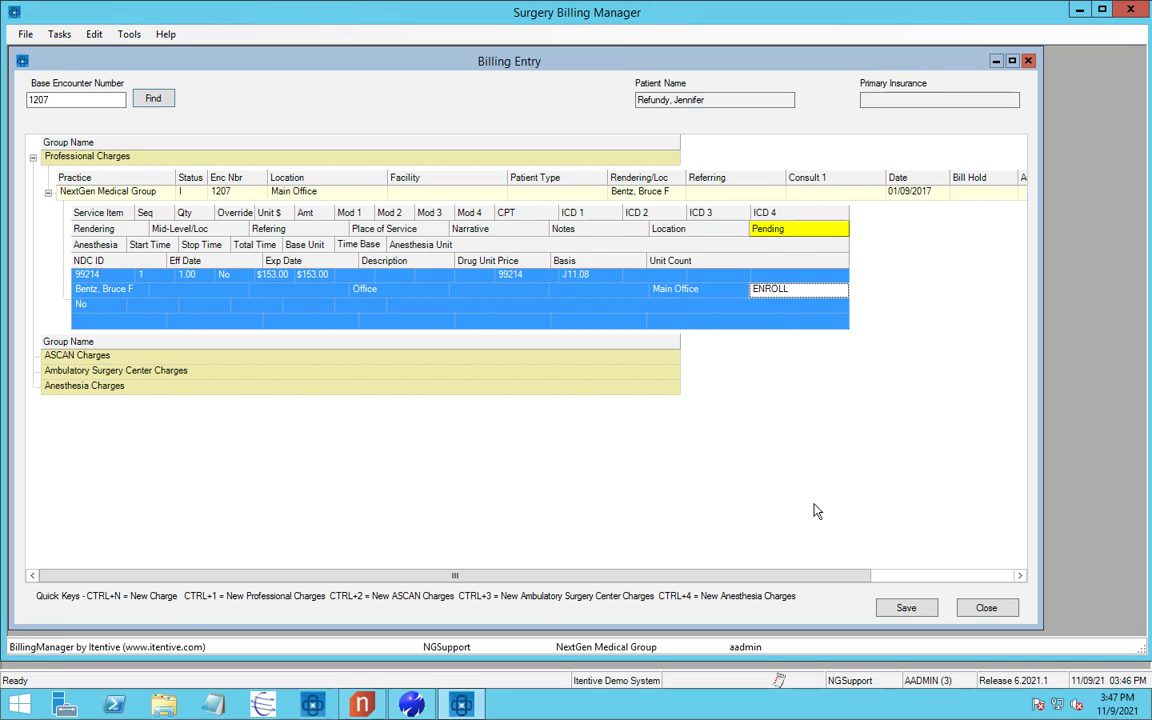
Step: Widen the Billing Entry window, review Pending statuses, and select the Ambulatory Surgery Center Charges group
{"action": "left_click_drag", "start_coordinate": [805, 577], "coordinate": [1005, 578]}
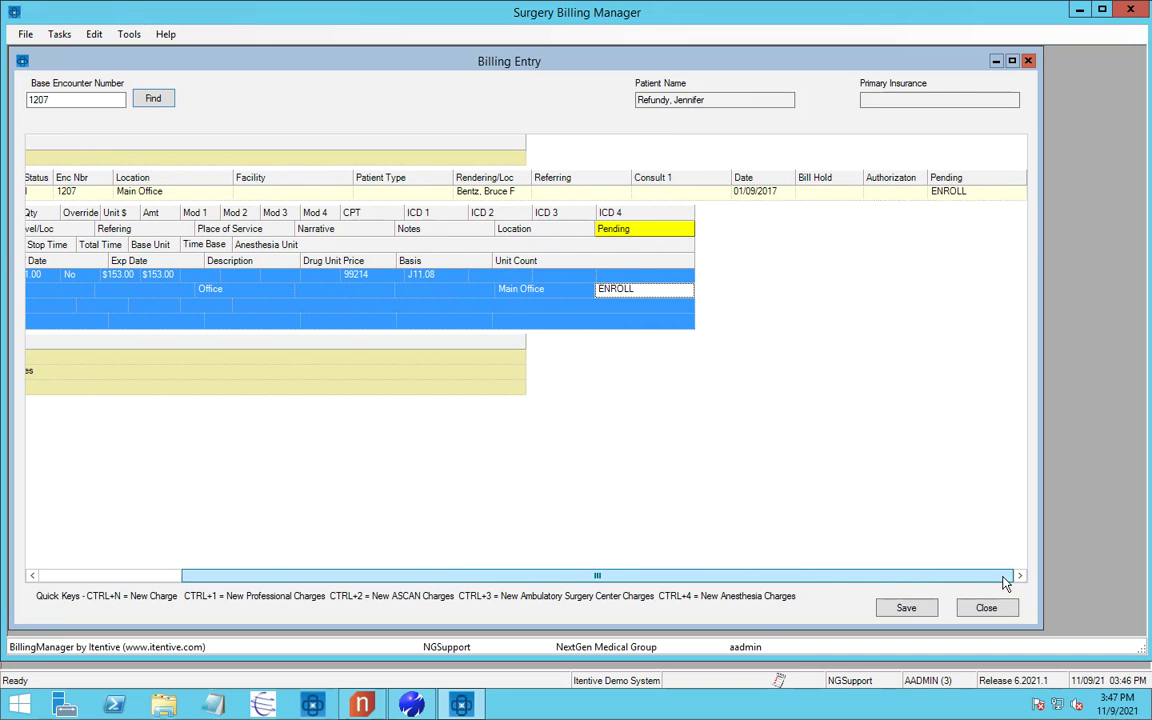
{"action": "left_click", "coordinate": [985, 192]}
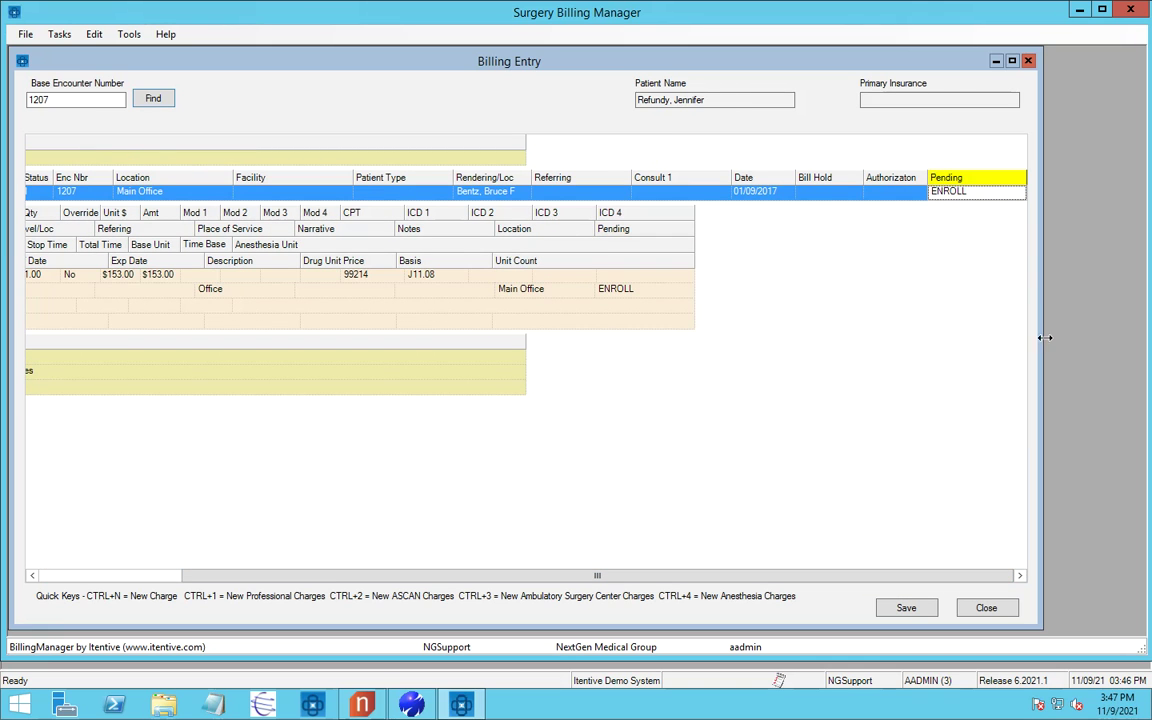
{"action": "left_click_drag", "start_coordinate": [1044, 337], "coordinate": [1143, 337]}
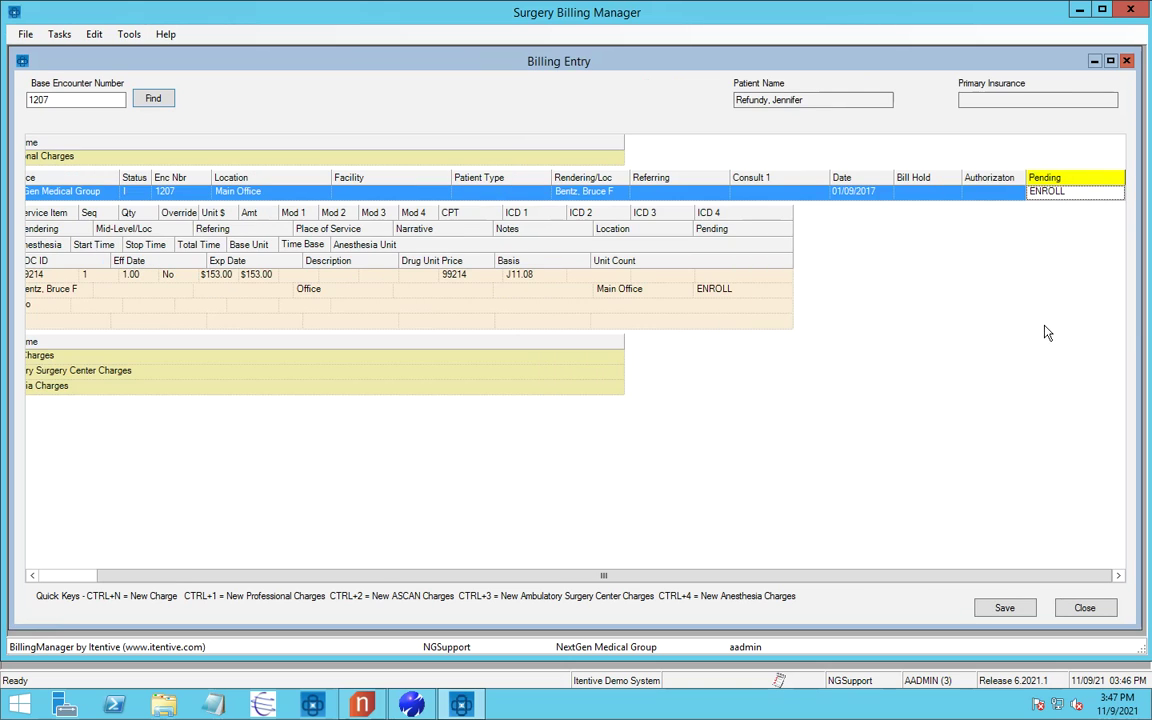
{"action": "left_click", "coordinate": [764, 293]}
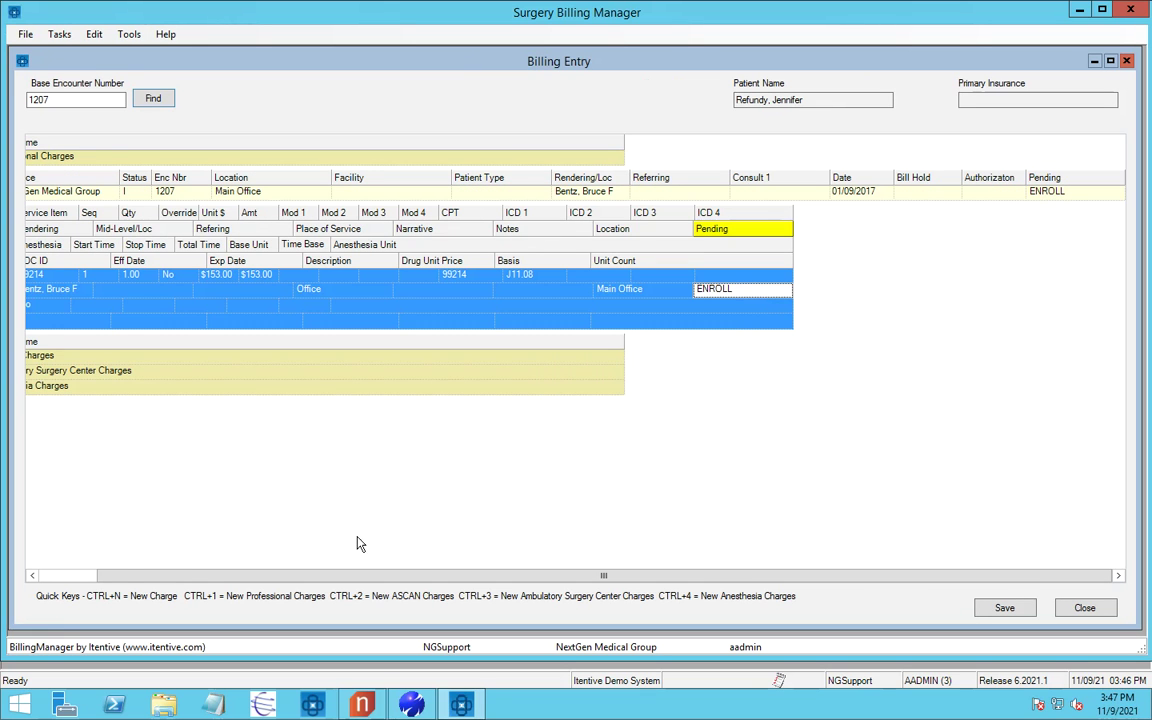
{"action": "left_click_drag", "start_coordinate": [127, 578], "coordinate": [51, 578]}
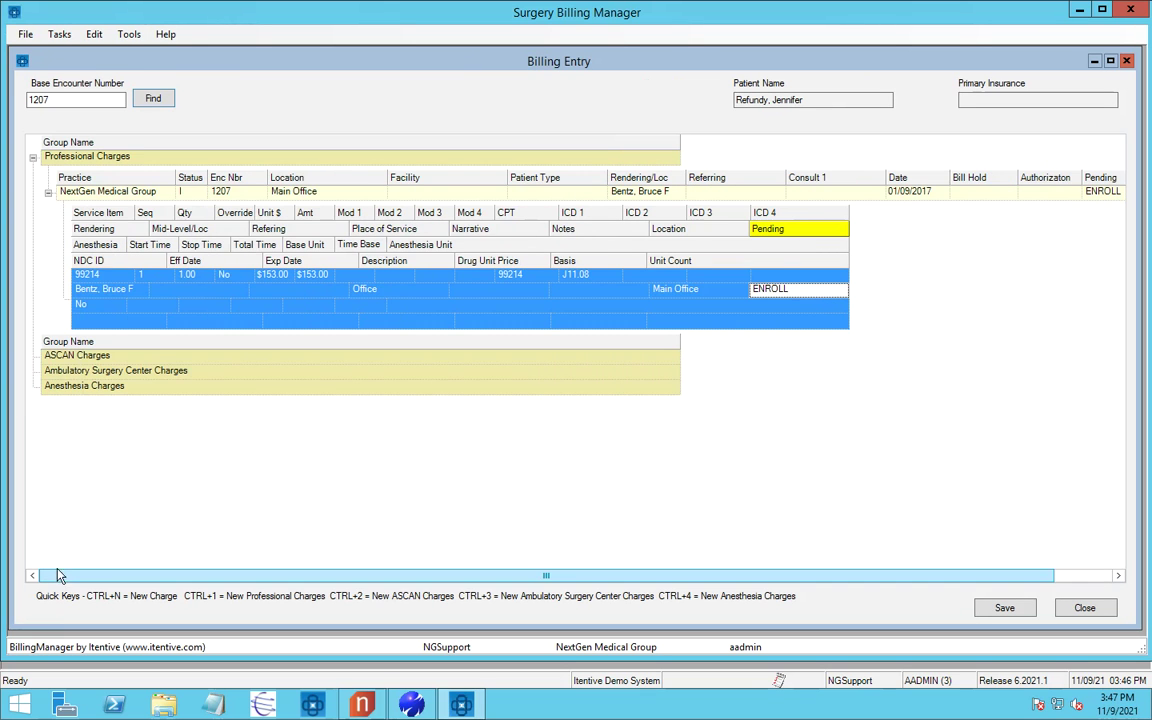
{"action": "left_click", "coordinate": [167, 372]}
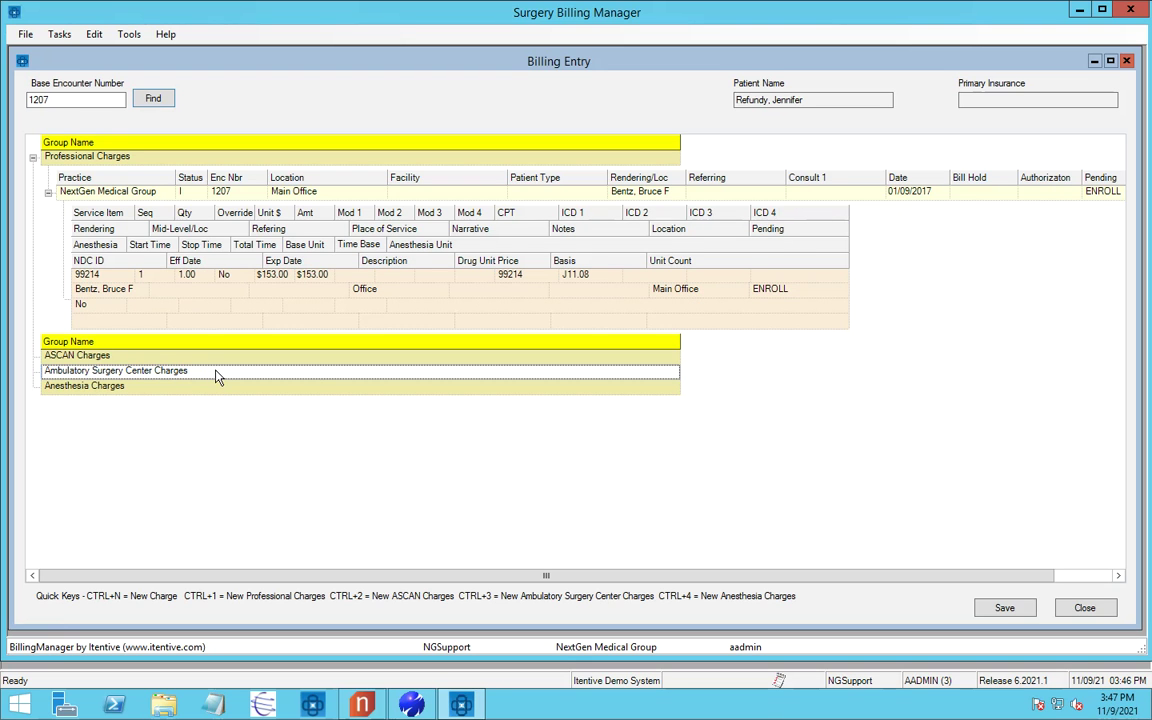
{"action": "left_click", "coordinate": [215, 372]}
Step: Add a new Ambulatory Surgery Center encounter located at Ophthal ASC Location
{"action": "right_click", "coordinate": [217, 376]}
{"action": "mouse_move", "coordinate": [285, 381]}
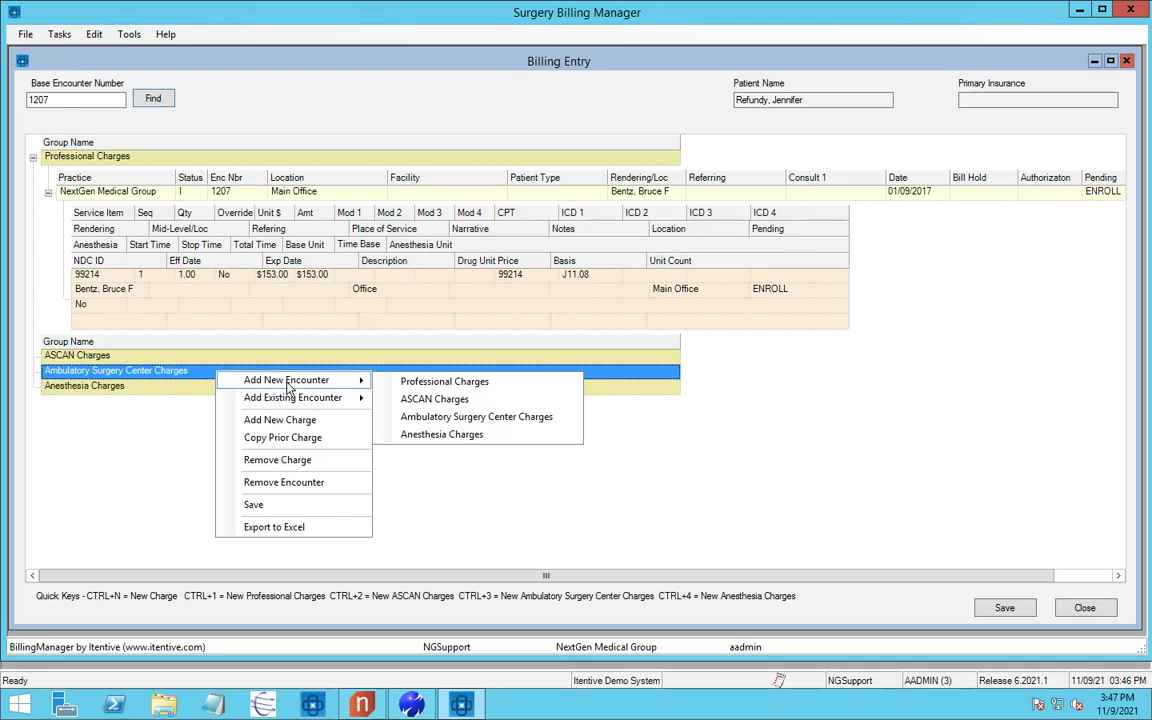
{"action": "left_click", "coordinate": [448, 424]}
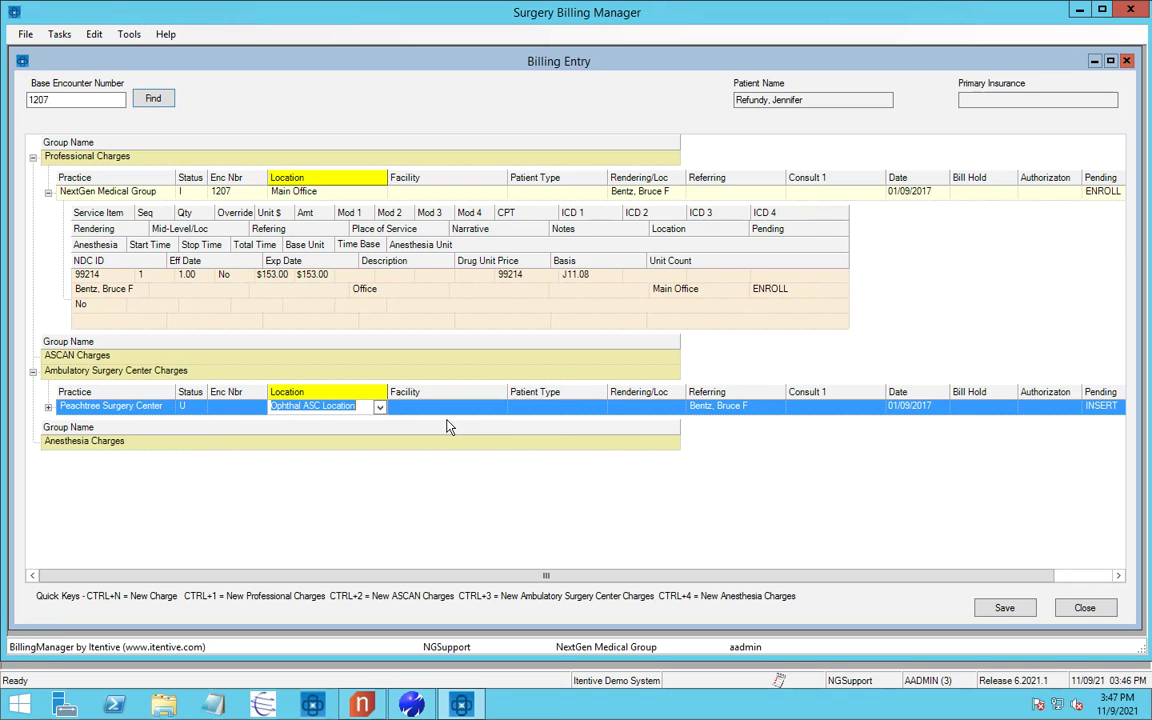
{"action": "left_click", "coordinate": [237, 410]}
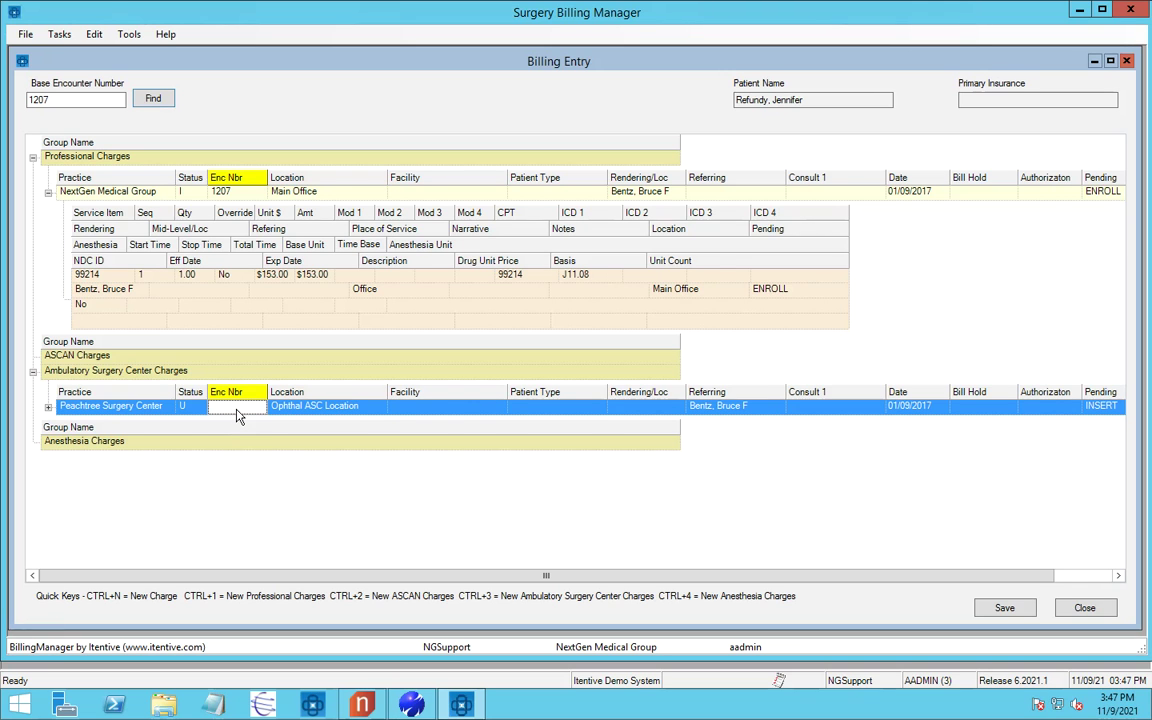
{"action": "left_click", "coordinate": [380, 408]}
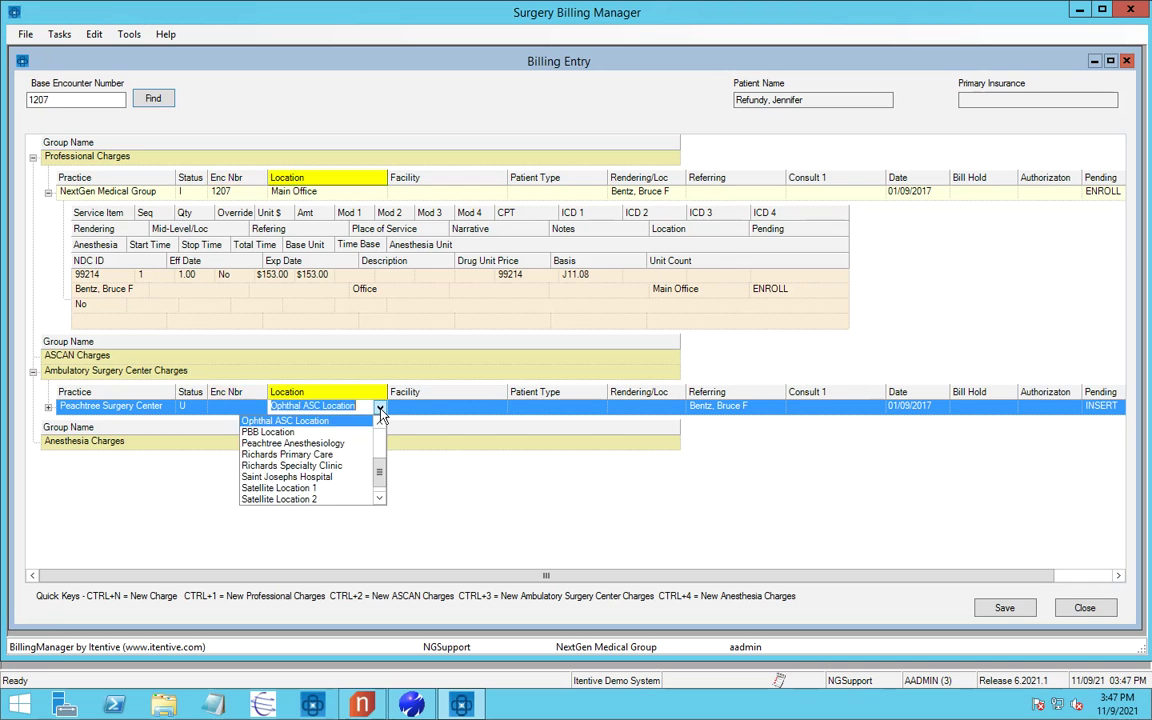
{"action": "left_click", "coordinate": [380, 409]}
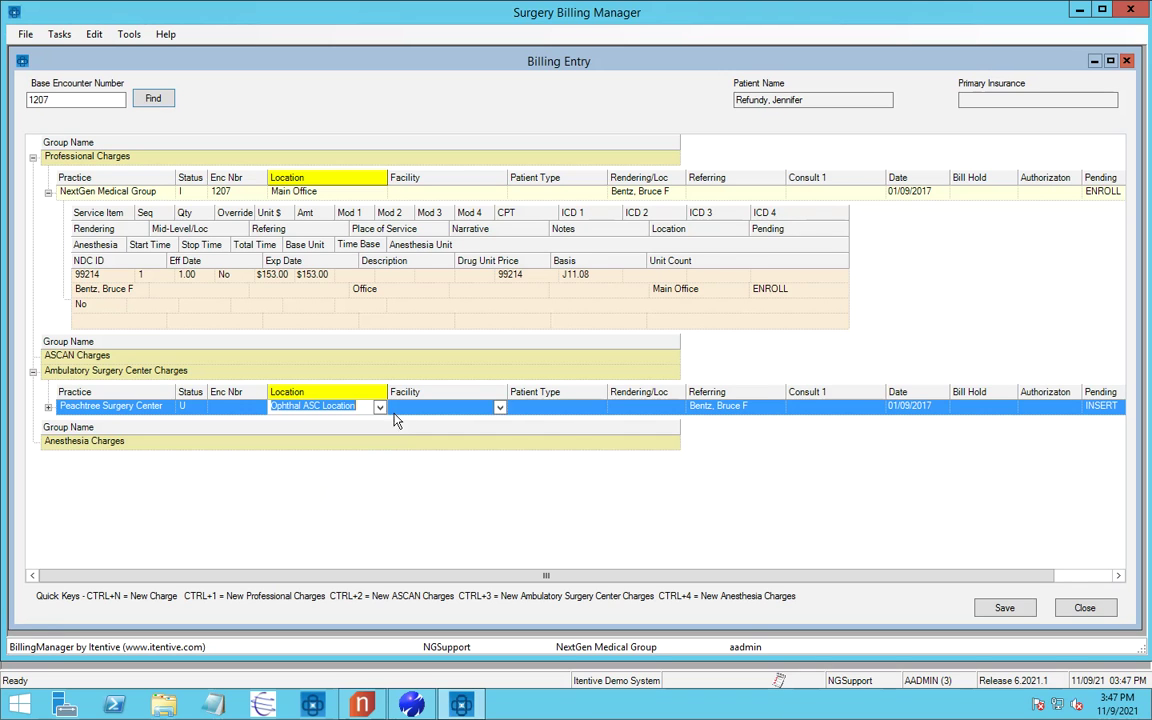
Step: Choose the encounter's facility and fill the rendering provider via a last-name provider search
{"action": "left_click", "coordinate": [499, 408]}
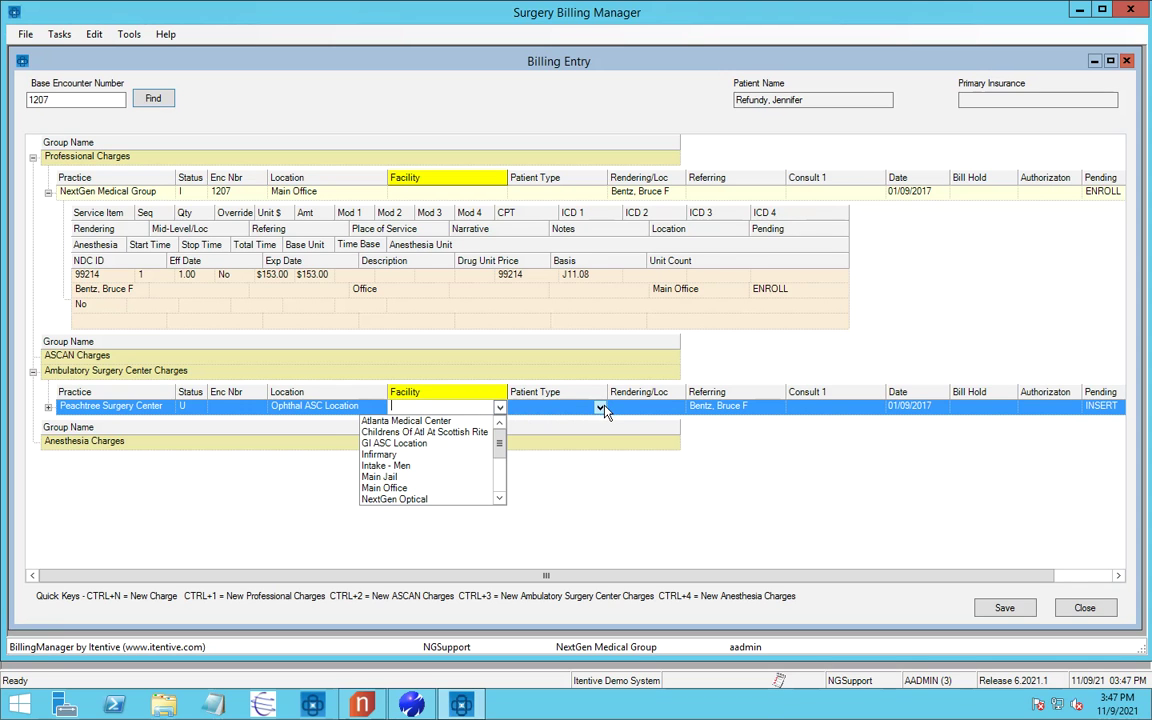
{"action": "left_click", "coordinate": [601, 409]}
{"action": "left_click", "coordinate": [627, 410]}
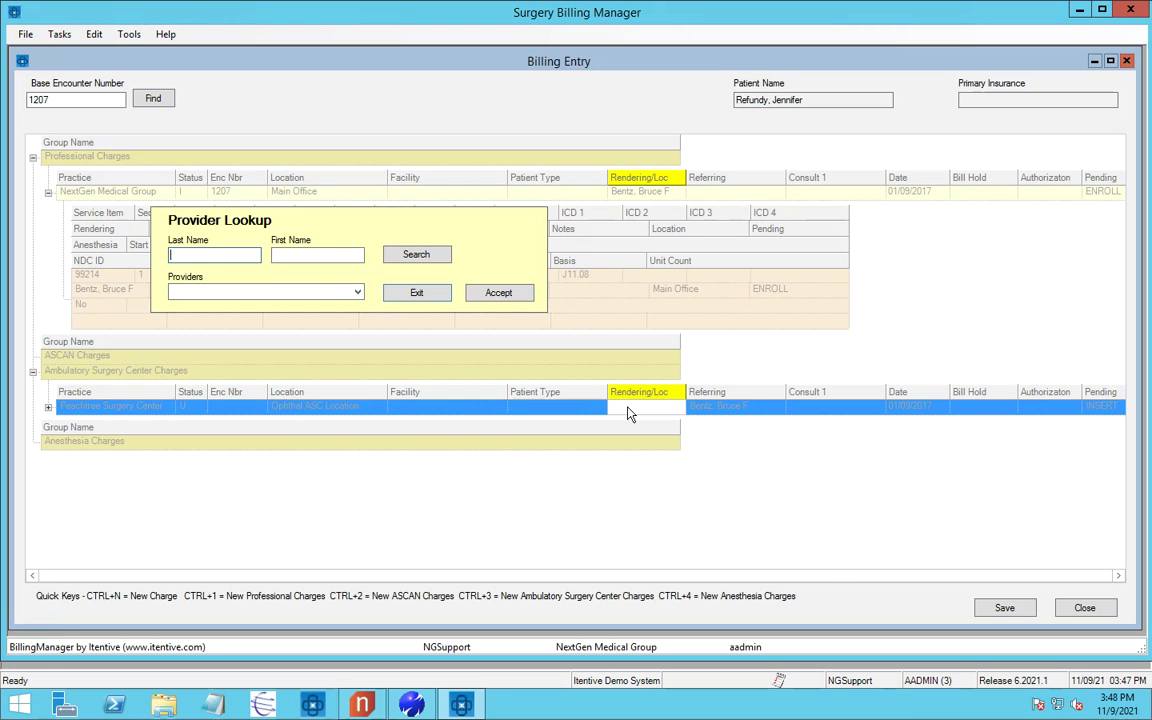
{"action": "key", "text": "Escape"}
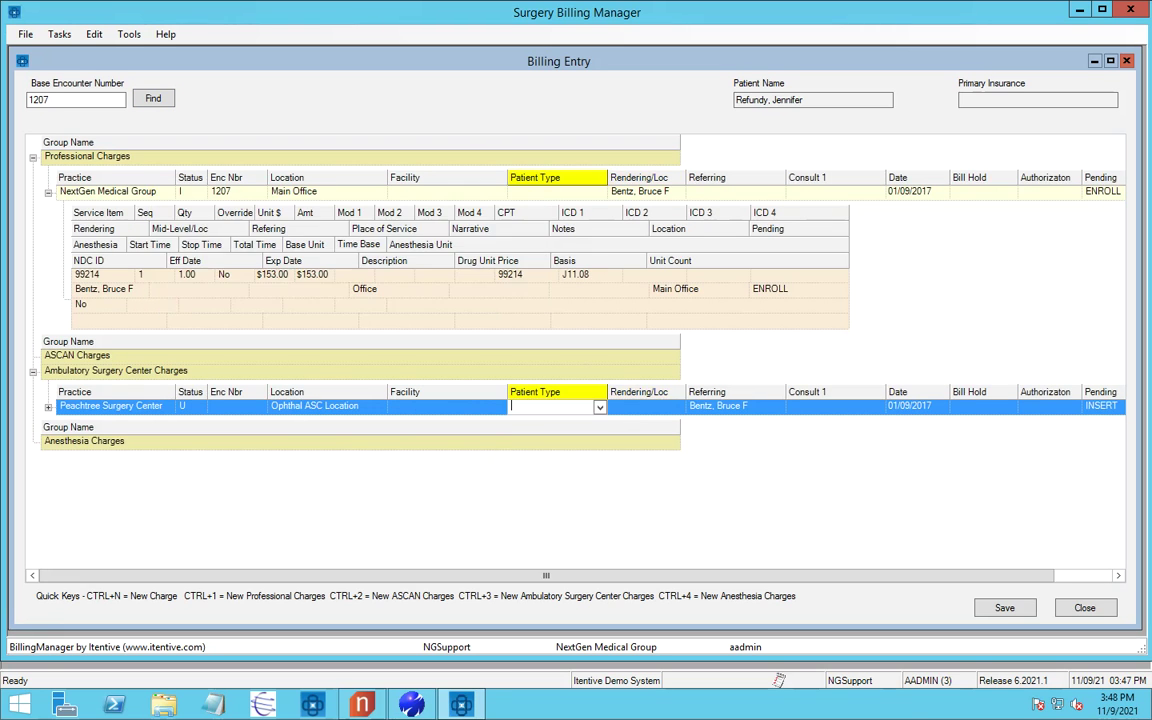
{"action": "key", "text": "Tab"}
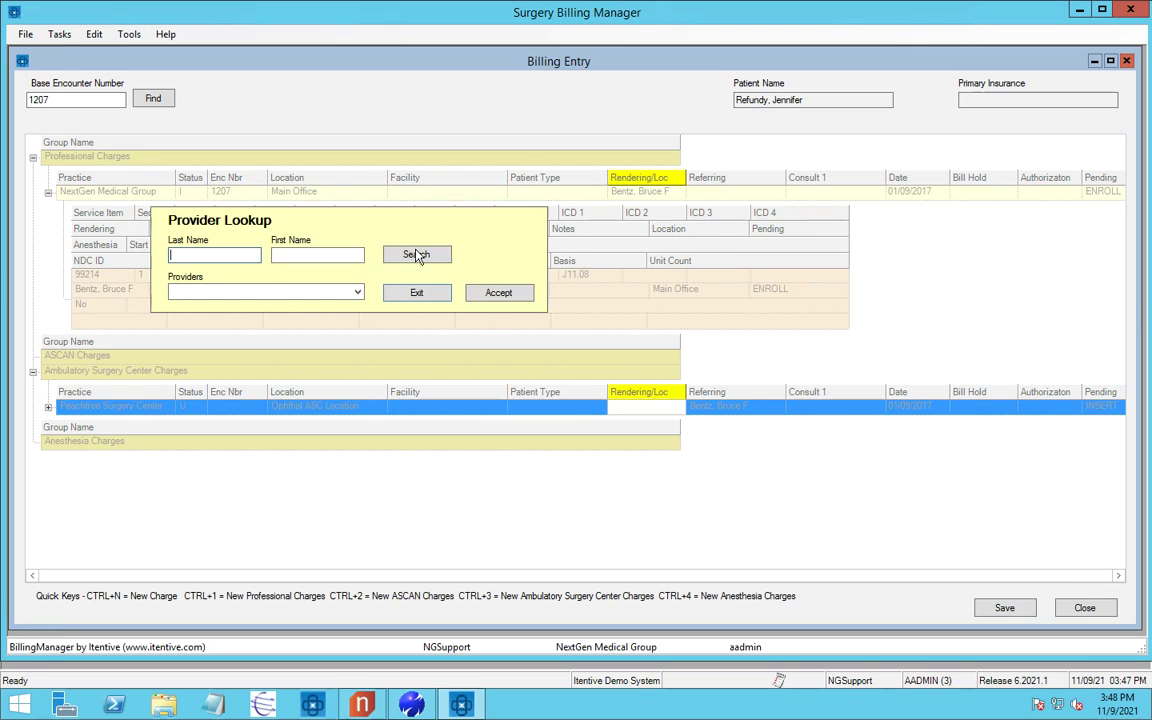
{"action": "type", "text": "b"}
{"action": "key", "text": "Tab"}
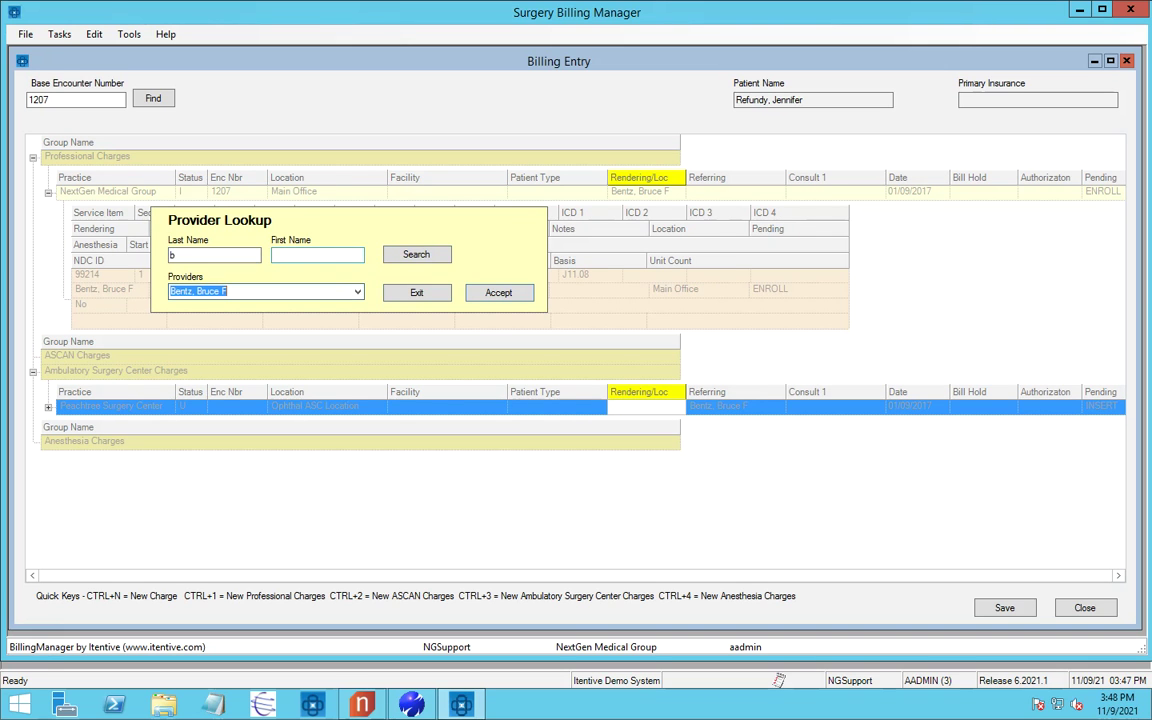
{"action": "key", "text": "Return"}
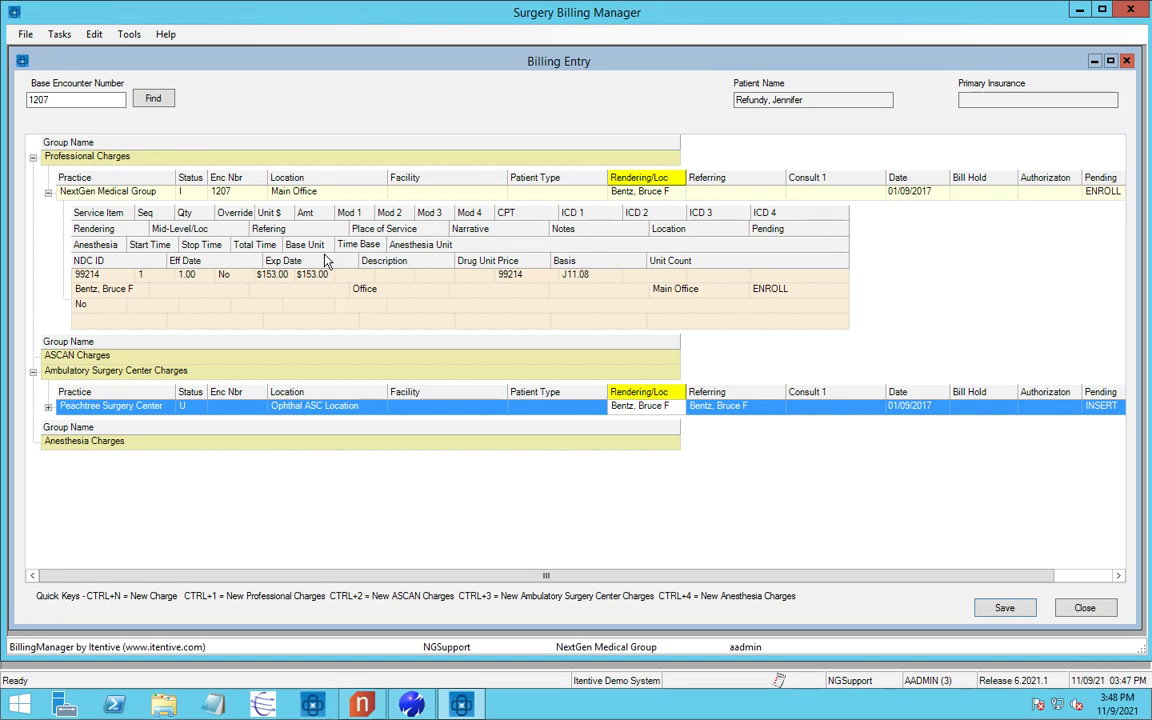
{"action": "key", "text": "ctrl+n"}
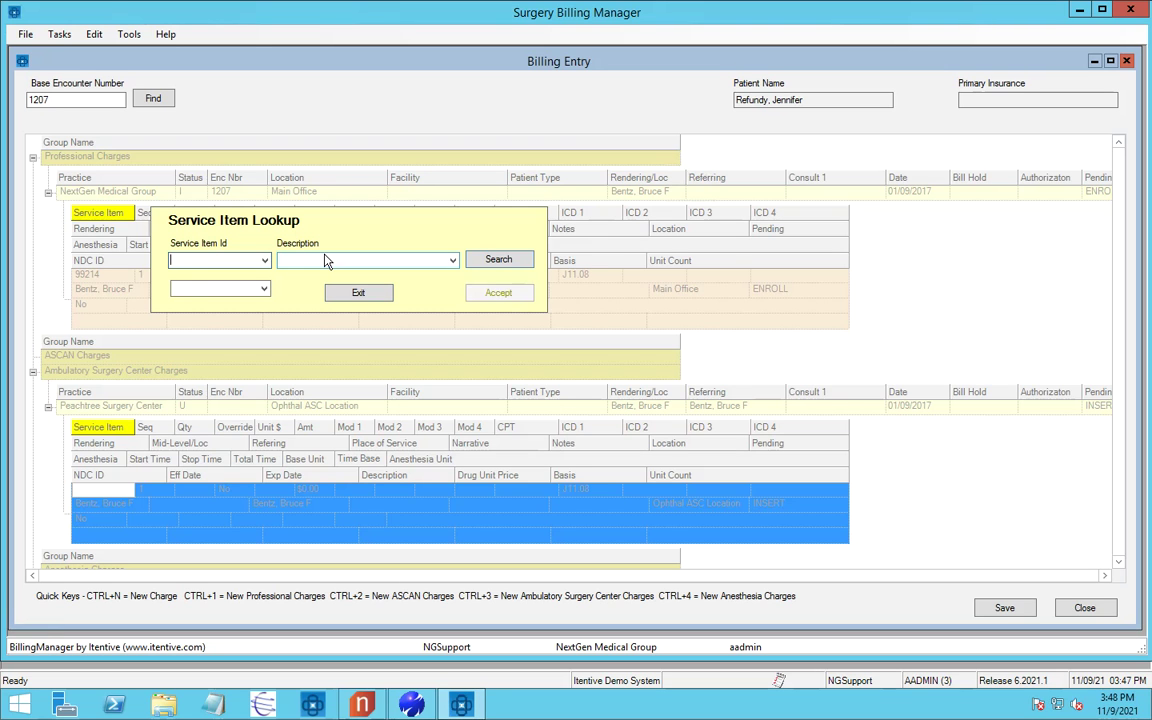
Step: Enter service item 80047 on the new ASC charge, priced at $125.00
{"action": "type", "text": "80047"}
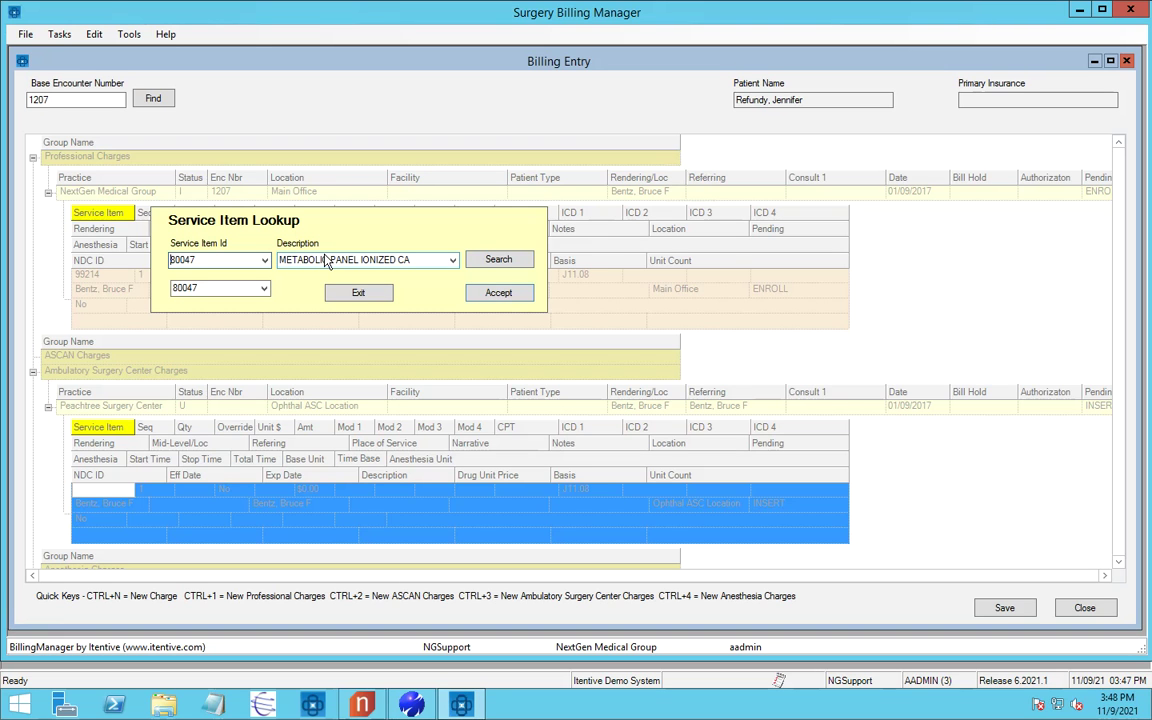
{"action": "key", "text": "Return"}
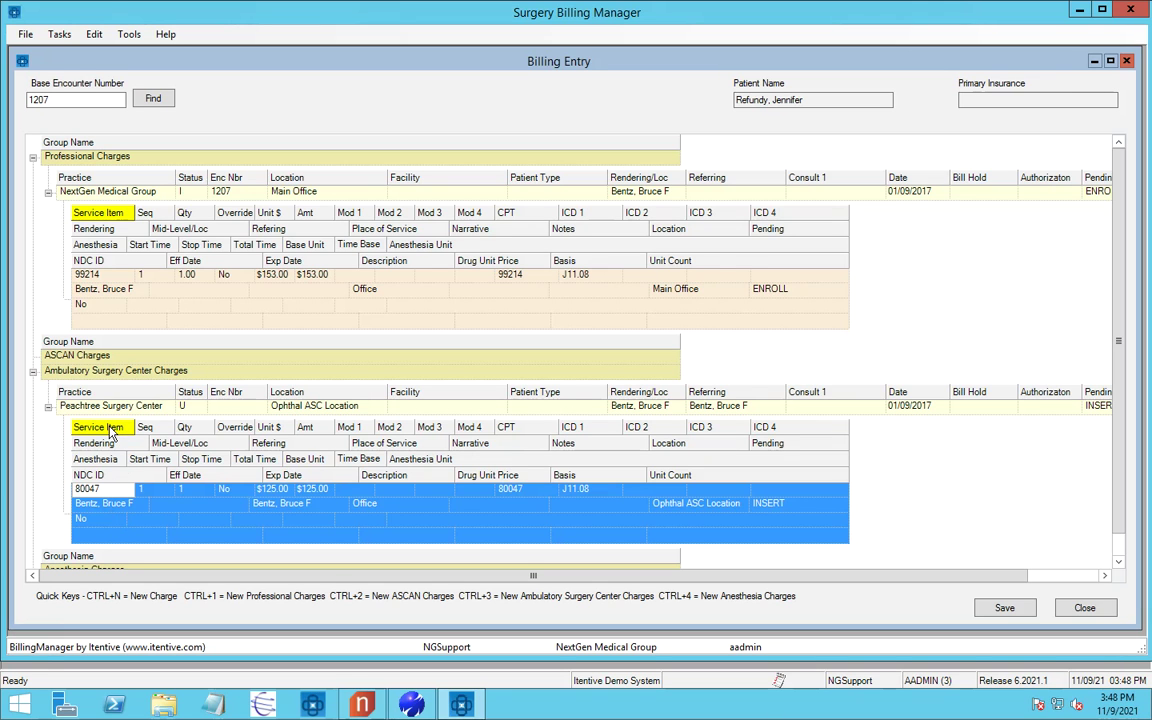
{"action": "double_click", "coordinate": [95, 487]}
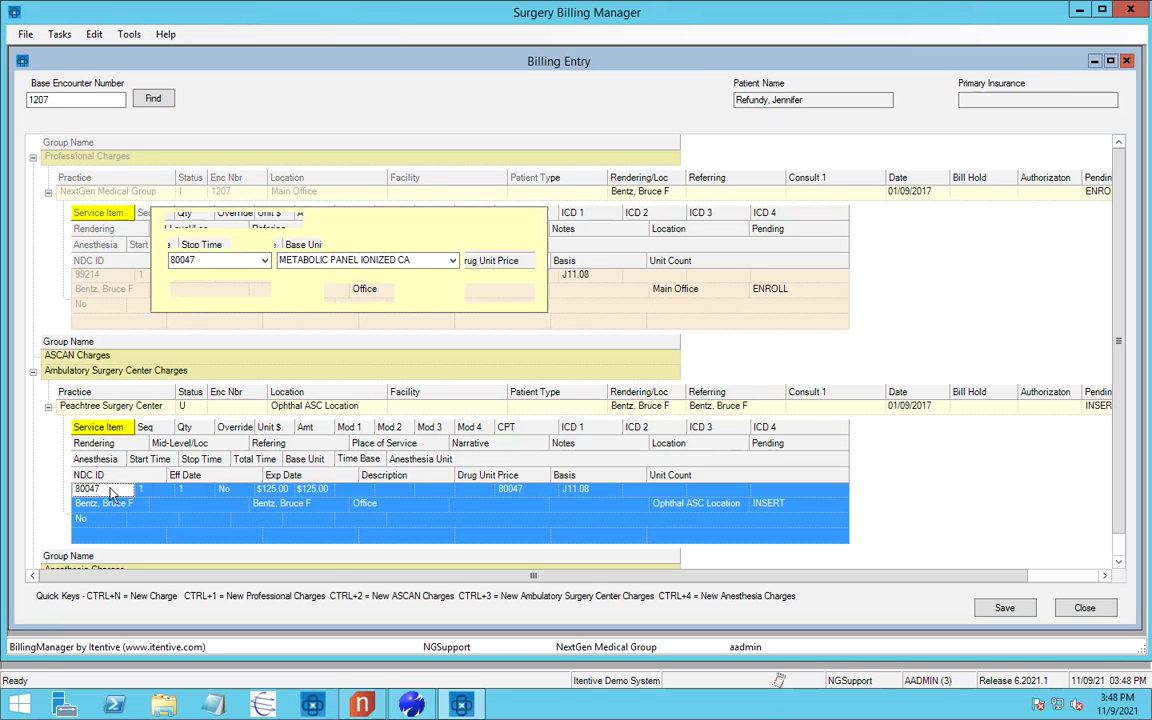
{"action": "left_click", "coordinate": [470, 298]}
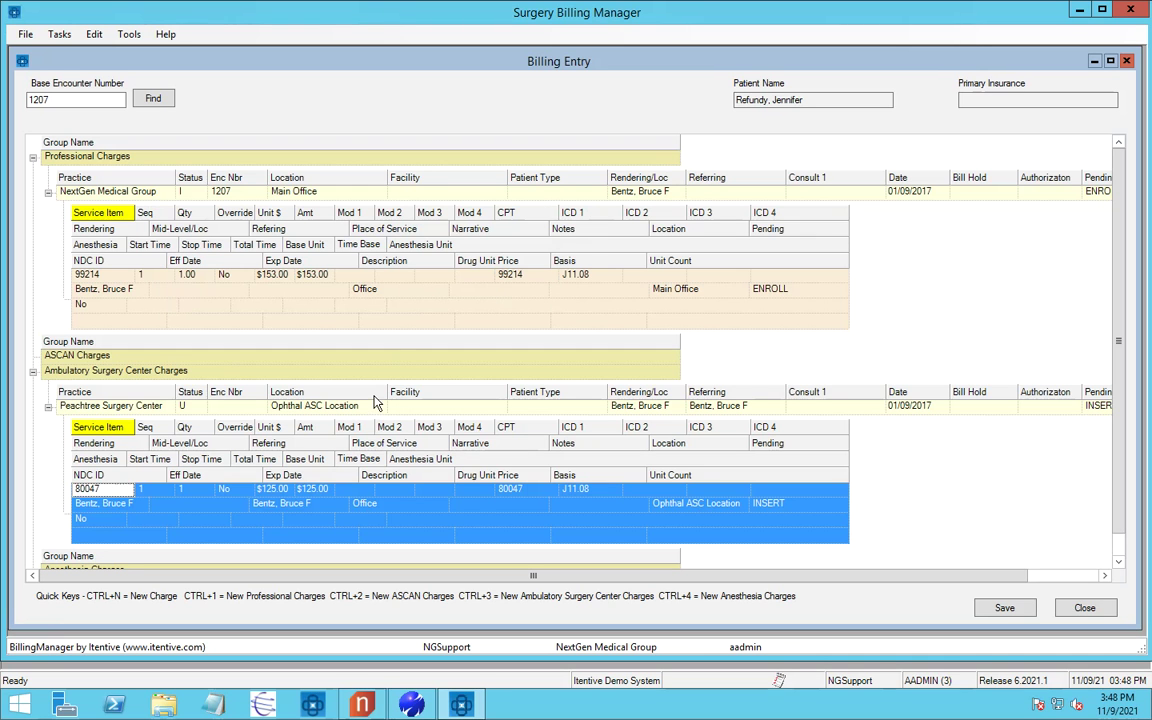
{"action": "key", "text": "Tab"}
{"action": "key", "text": "Tab"}
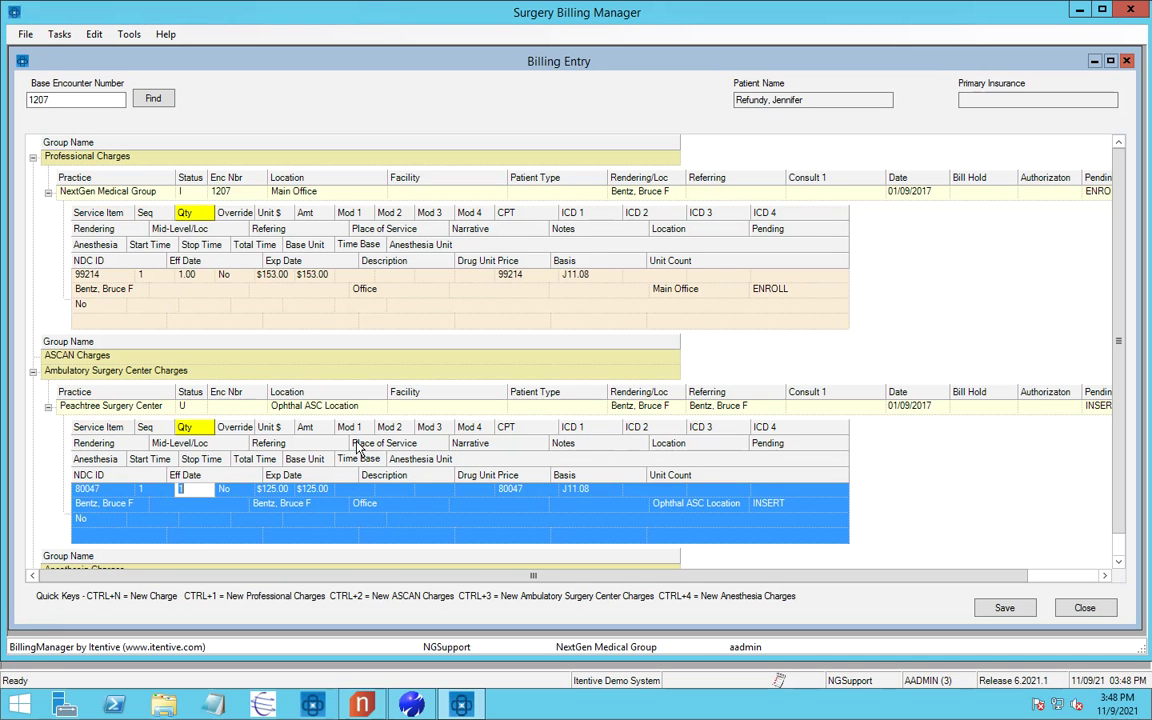
{"action": "key", "text": "Tab"}
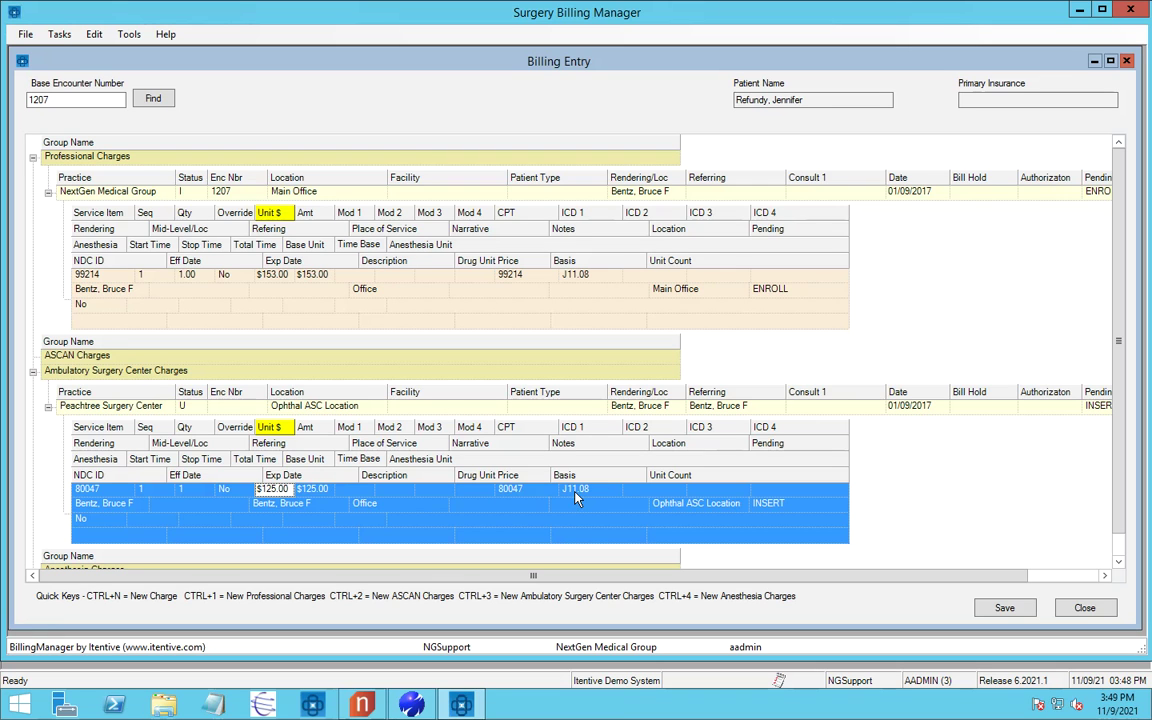
{"action": "key", "text": "Tab"}
{"action": "key", "text": "Tab"}
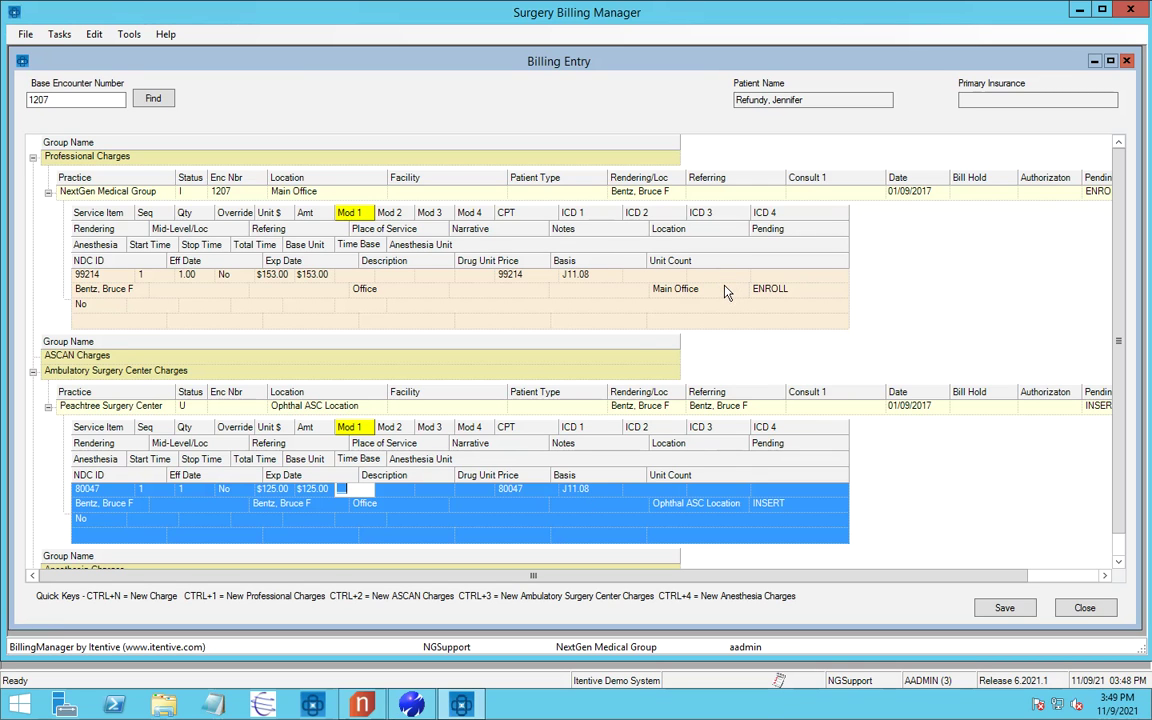
Step: Review the Pending INSERT status of the new charge and the ASC encounter
{"action": "left_click", "coordinate": [787, 507]}
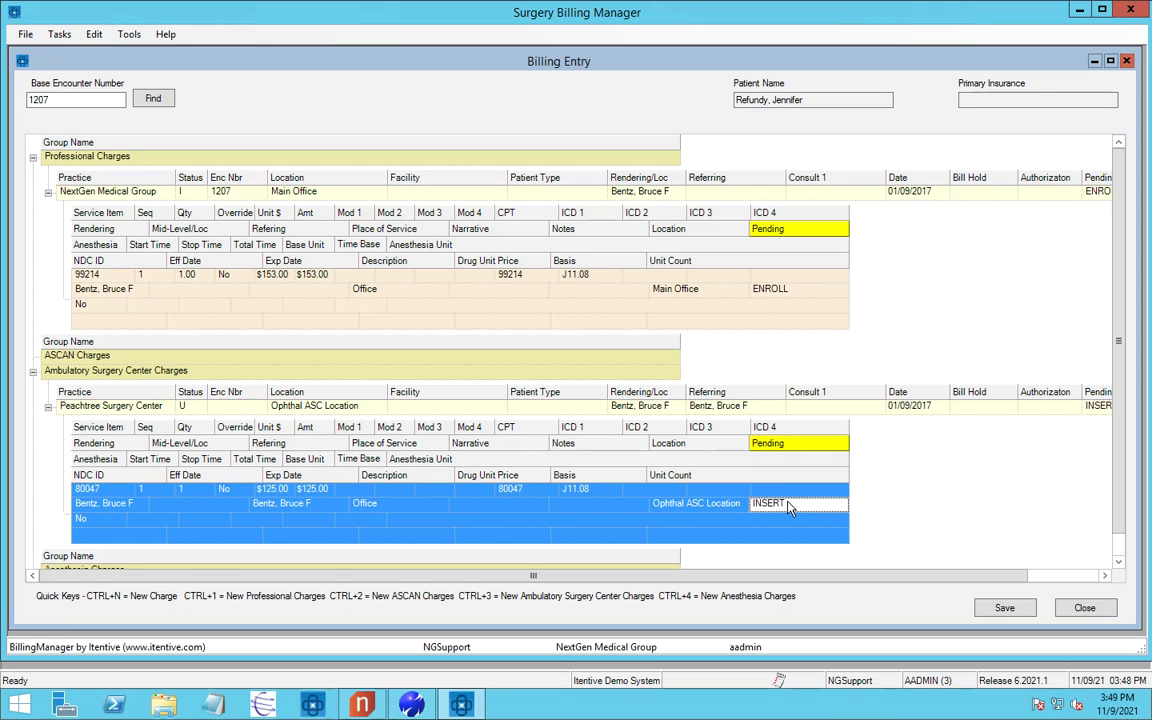
{"action": "left_click", "coordinate": [1097, 406]}
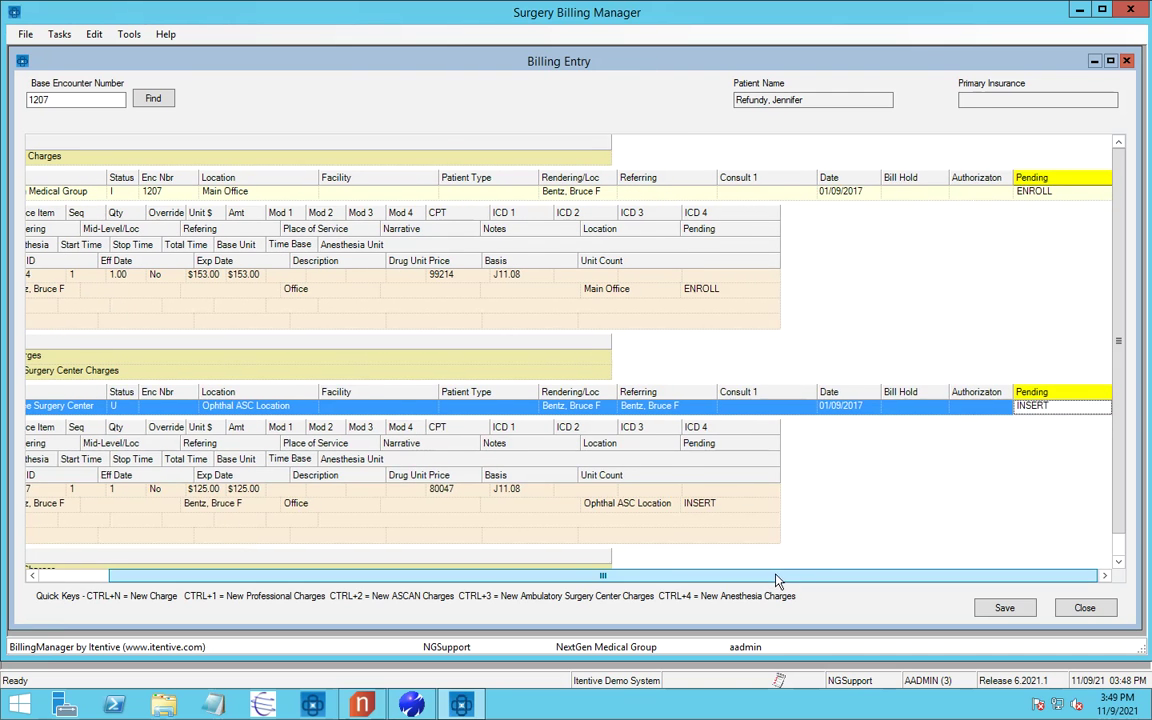
{"action": "left_click_drag", "start_coordinate": [779, 576], "coordinate": [537, 580]}
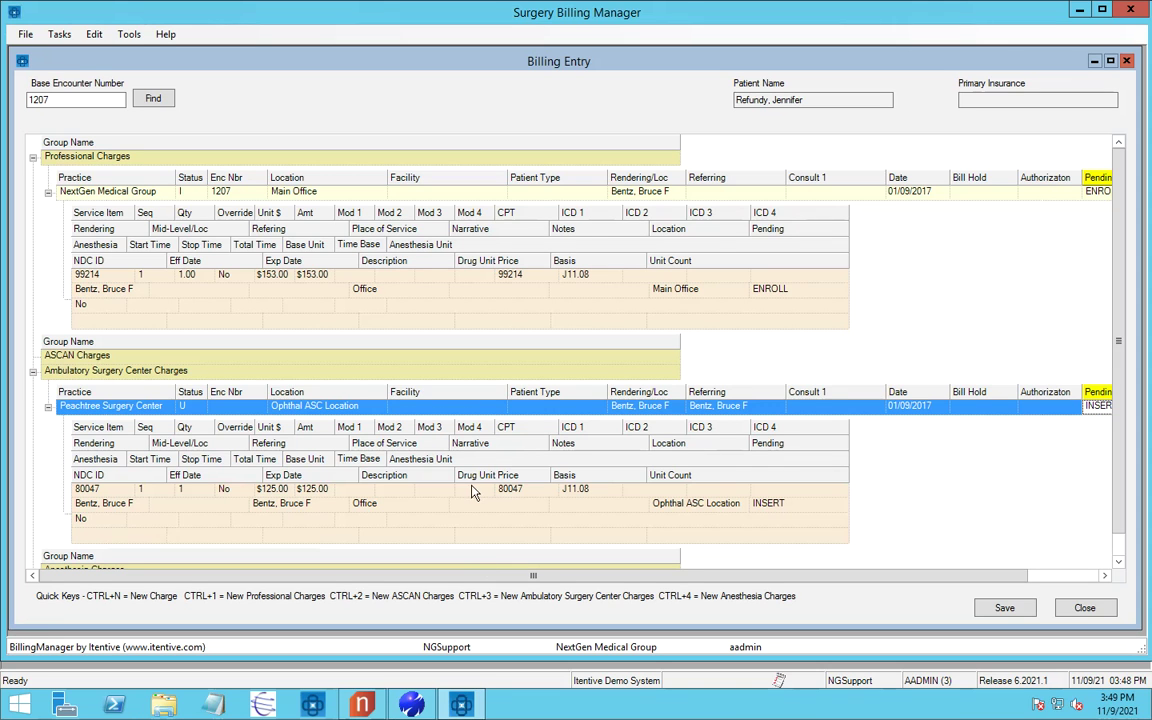
{"action": "scroll", "coordinate": [474, 491], "scroll_direction": "down", "scroll_amount": 1}
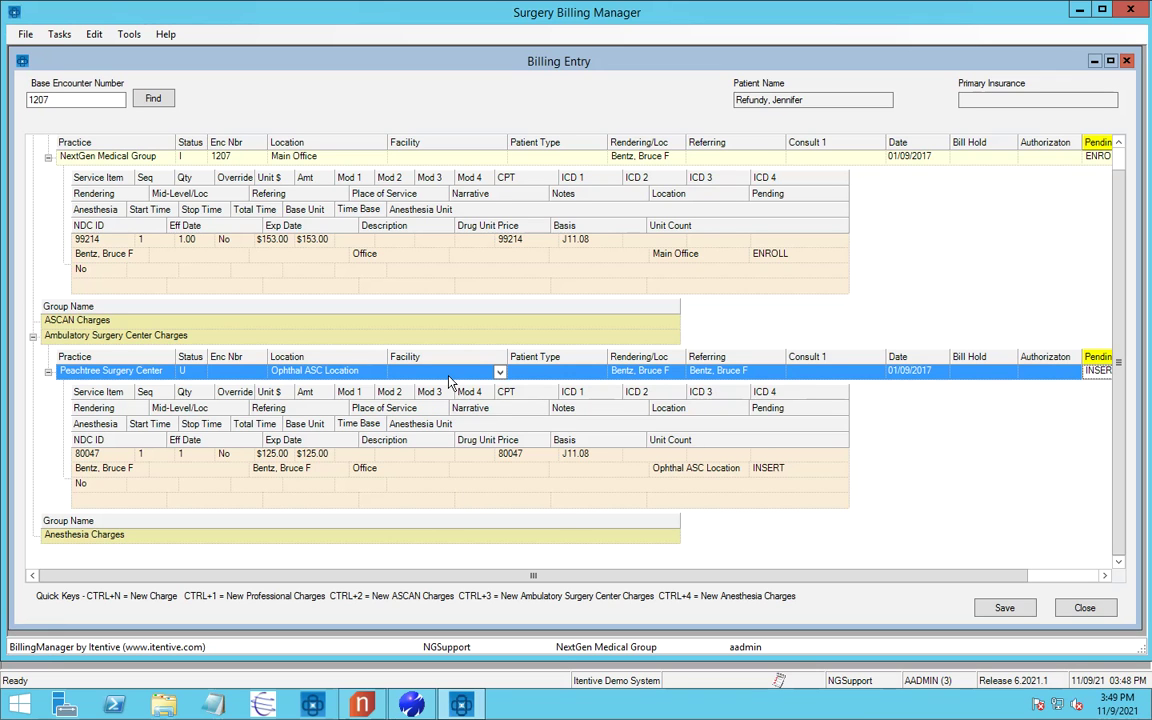
{"action": "key", "text": "ctrl+4"}
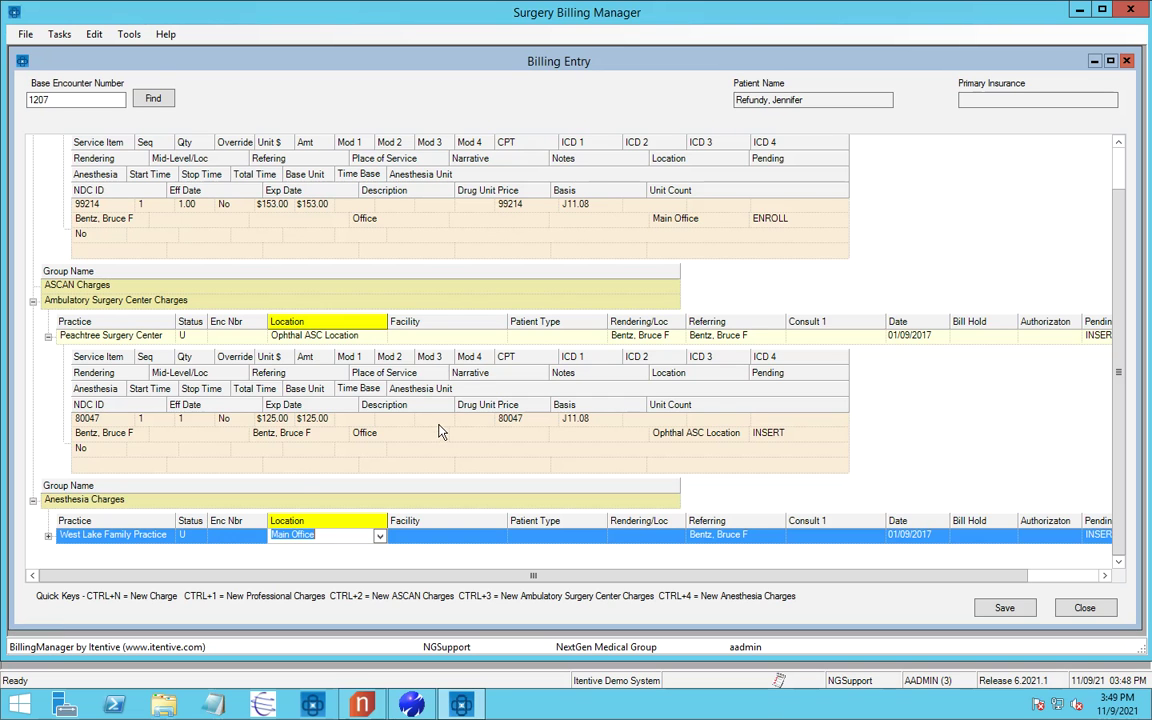
Step: Pick the rendering provider and enter anesthesia service item 00102
{"action": "key", "text": "Tab"}
{"action": "key", "text": "Tab"}
{"action": "key", "text": "Tab"}
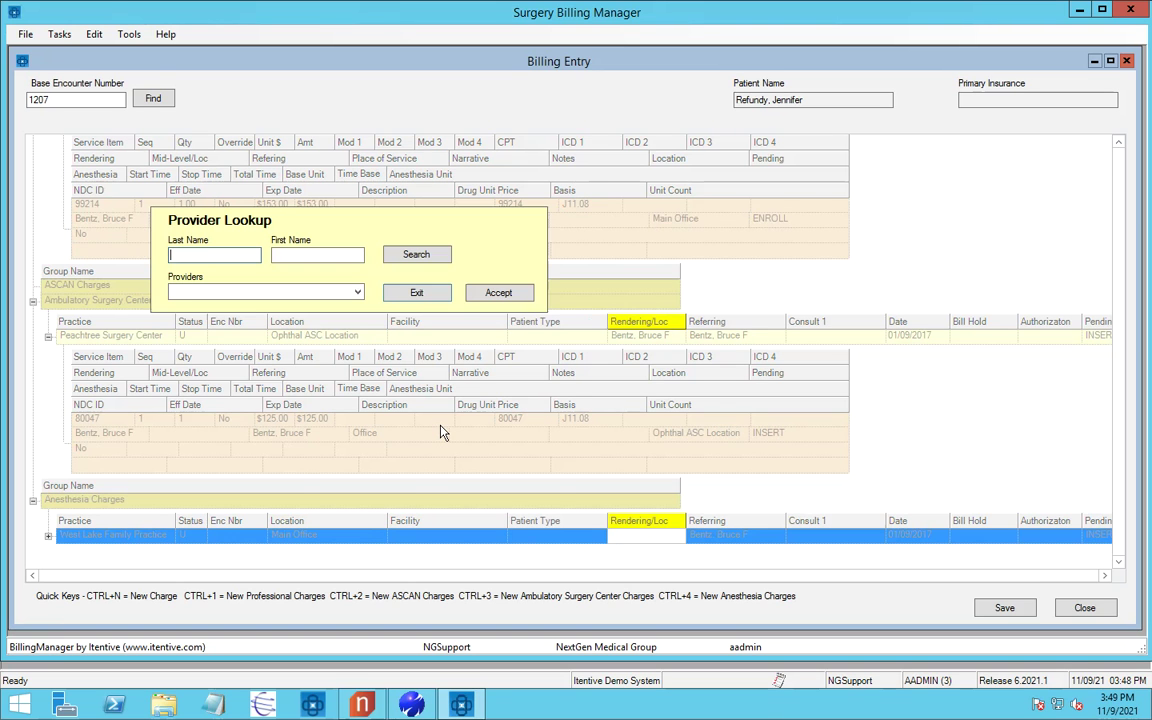
{"action": "type", "text": "f"}
{"action": "key", "text": "BackSpace"}
{"action": "key", "text": "Return"}
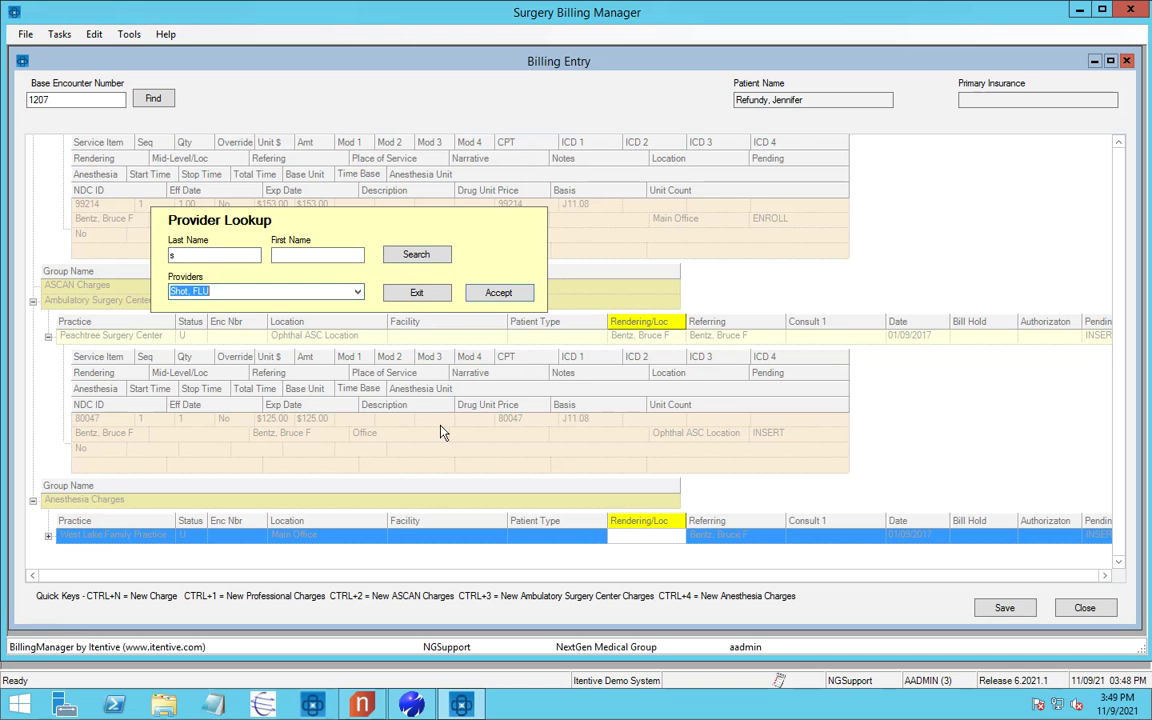
{"action": "key", "text": "Return"}
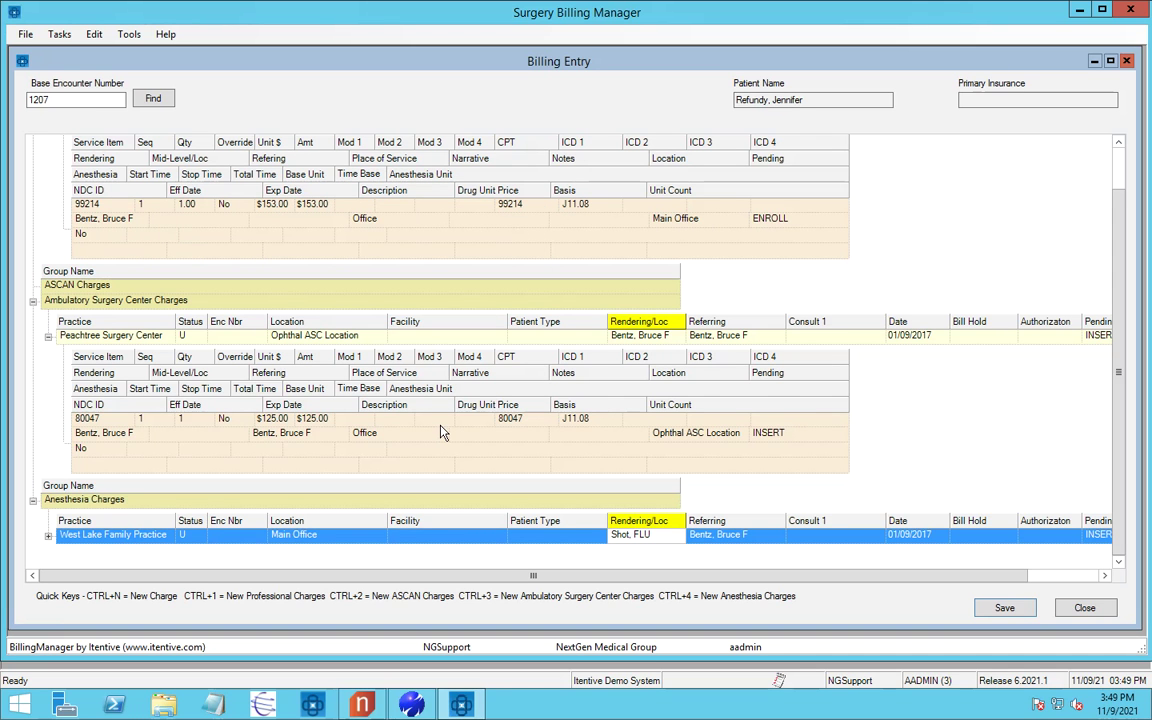
{"action": "key", "text": "ctrl+n"}
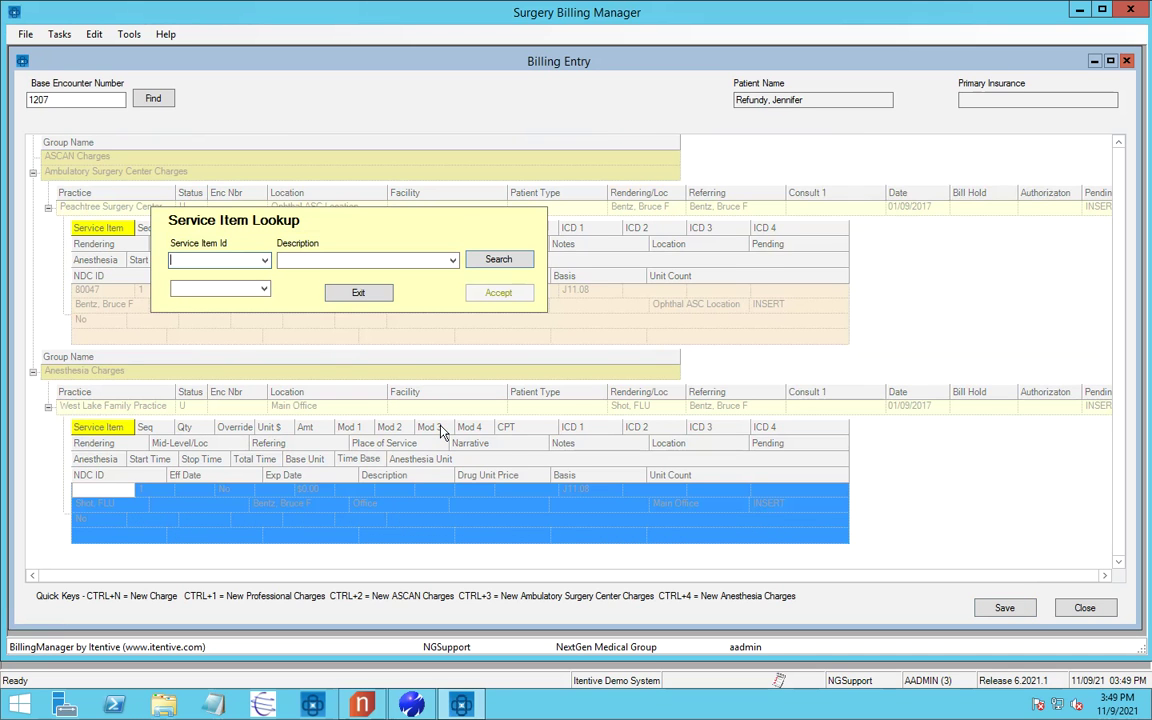
{"action": "type", "text": "00102"}
{"action": "key", "text": "Return"}
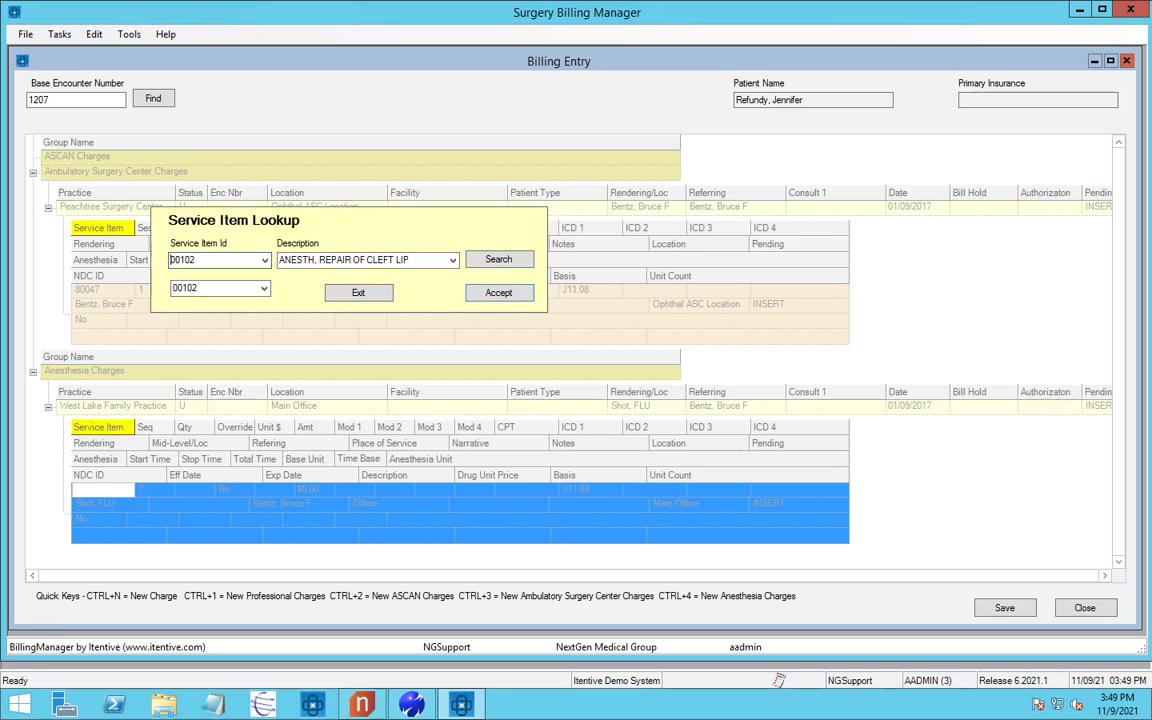
{"action": "key", "text": "Return"}
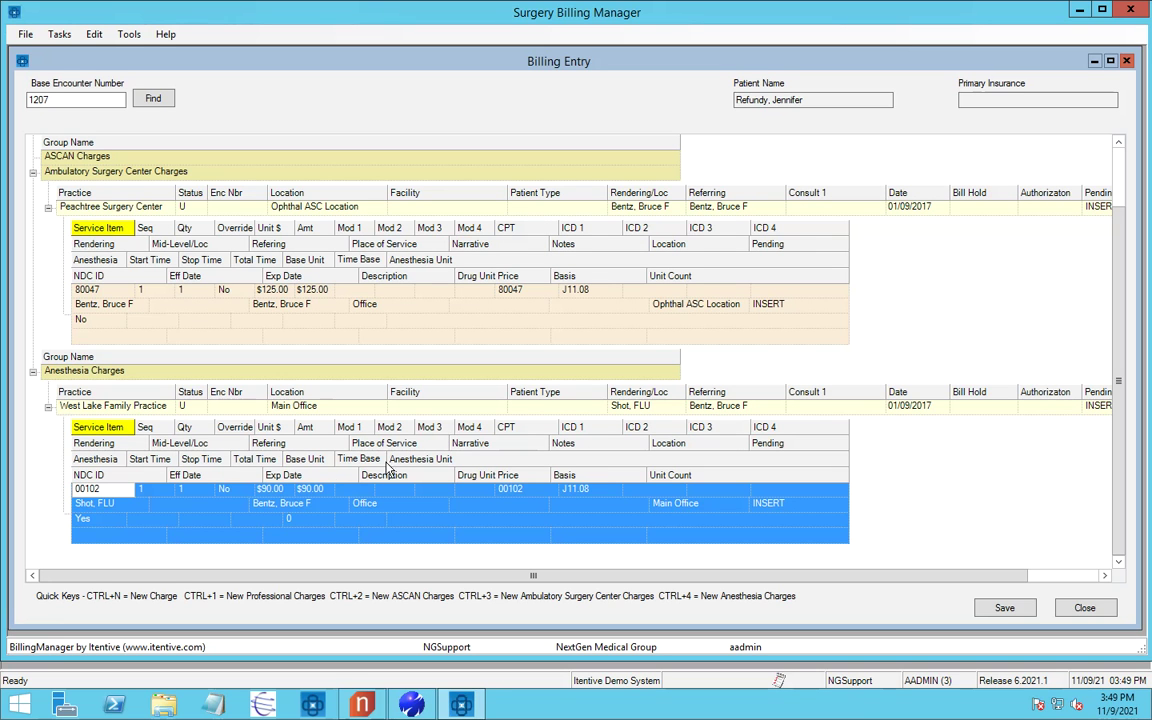
Step: Set start time 10:00 and stop time 12:14 for $810.00, then save the charges
{"action": "left_click", "coordinate": [140, 518]}
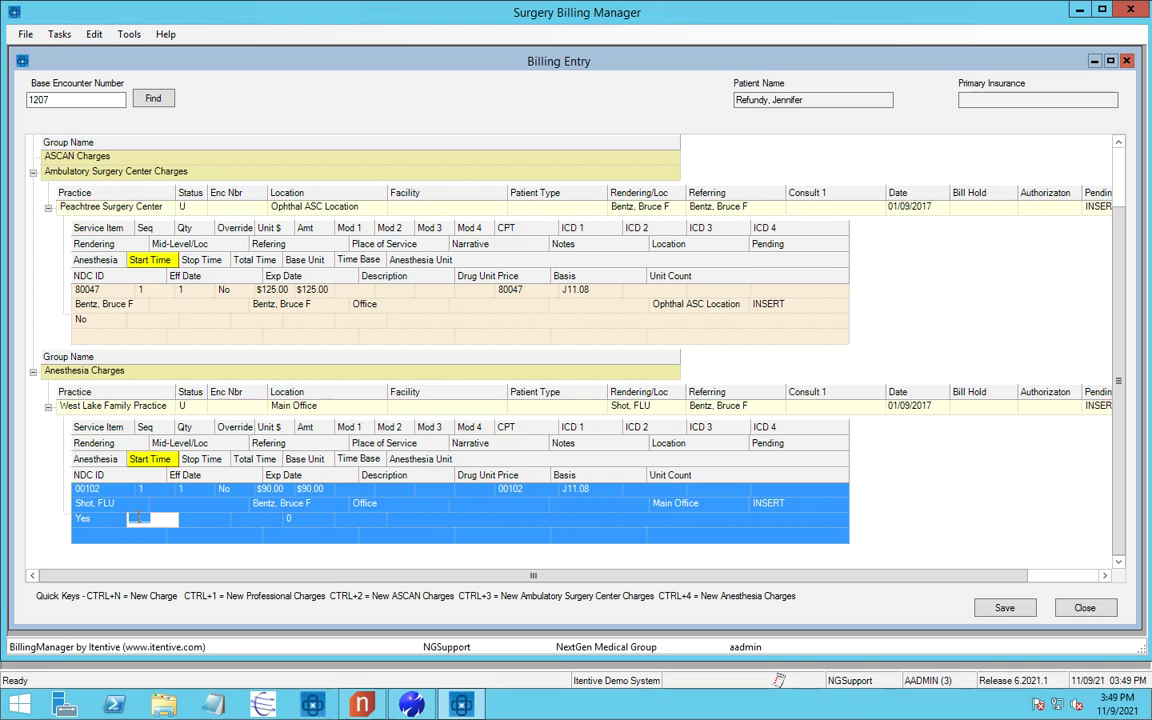
{"action": "type", "text": "1000"}
{"action": "left_click", "coordinate": [190, 518]}
{"action": "type", "text": "1214"}
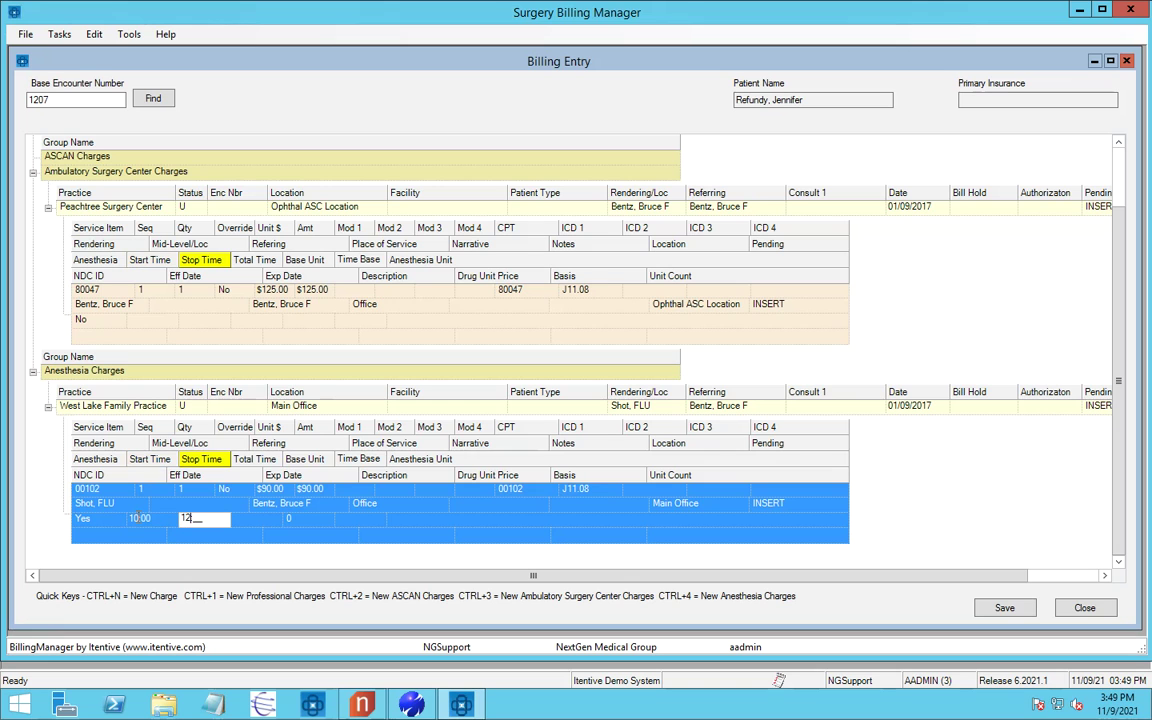
{"action": "key", "text": "Tab"}
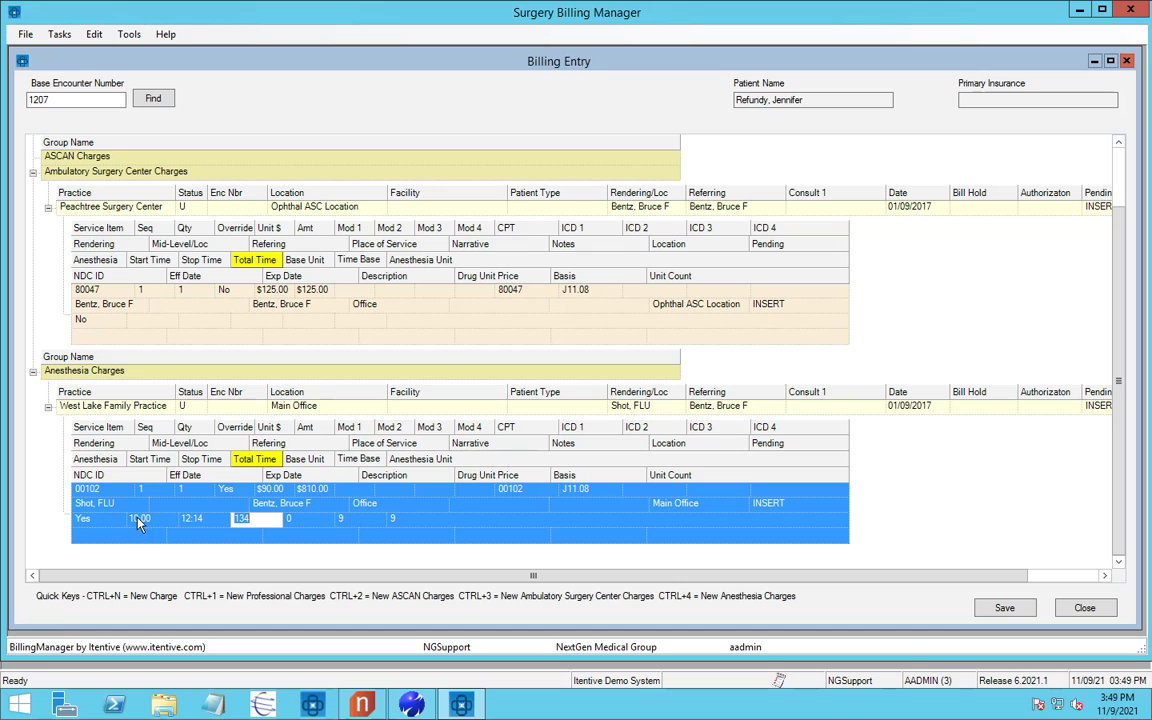
{"action": "left_click", "coordinate": [363, 527]}
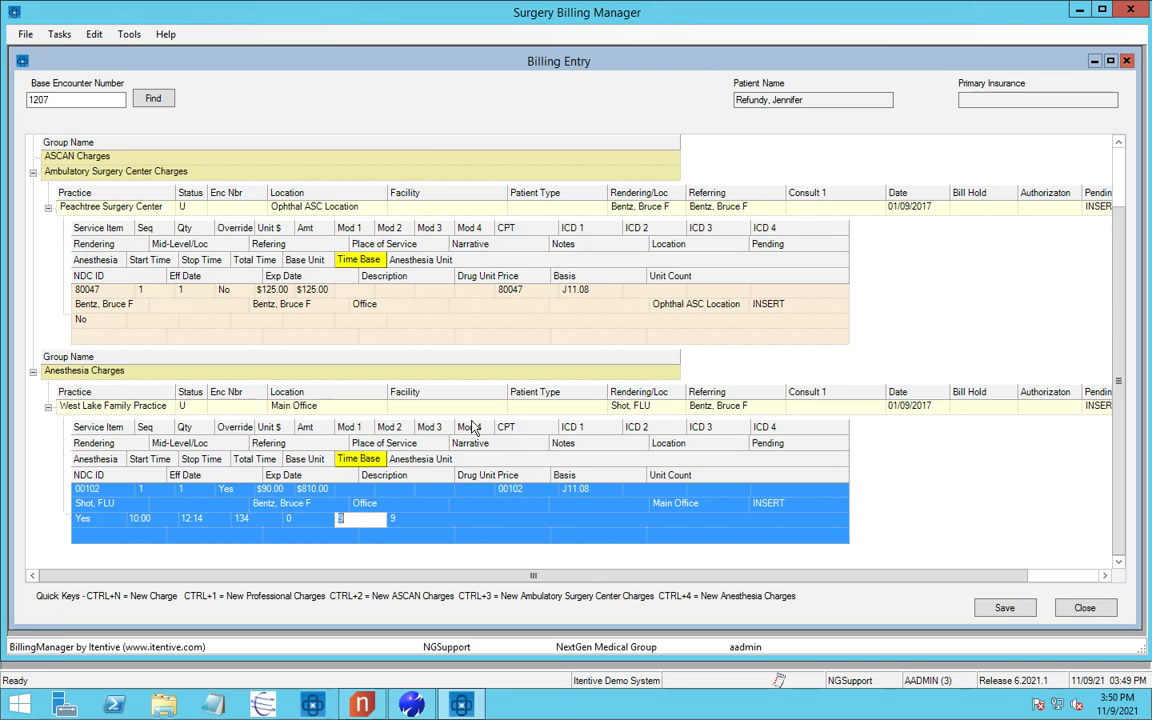
{"action": "scroll", "coordinate": [470, 420], "scroll_direction": "up", "scroll_amount": 3}
{"action": "scroll", "coordinate": [463, 405], "scroll_direction": "down", "scroll_amount": 3}
{"action": "left_click", "coordinate": [1004, 608]}
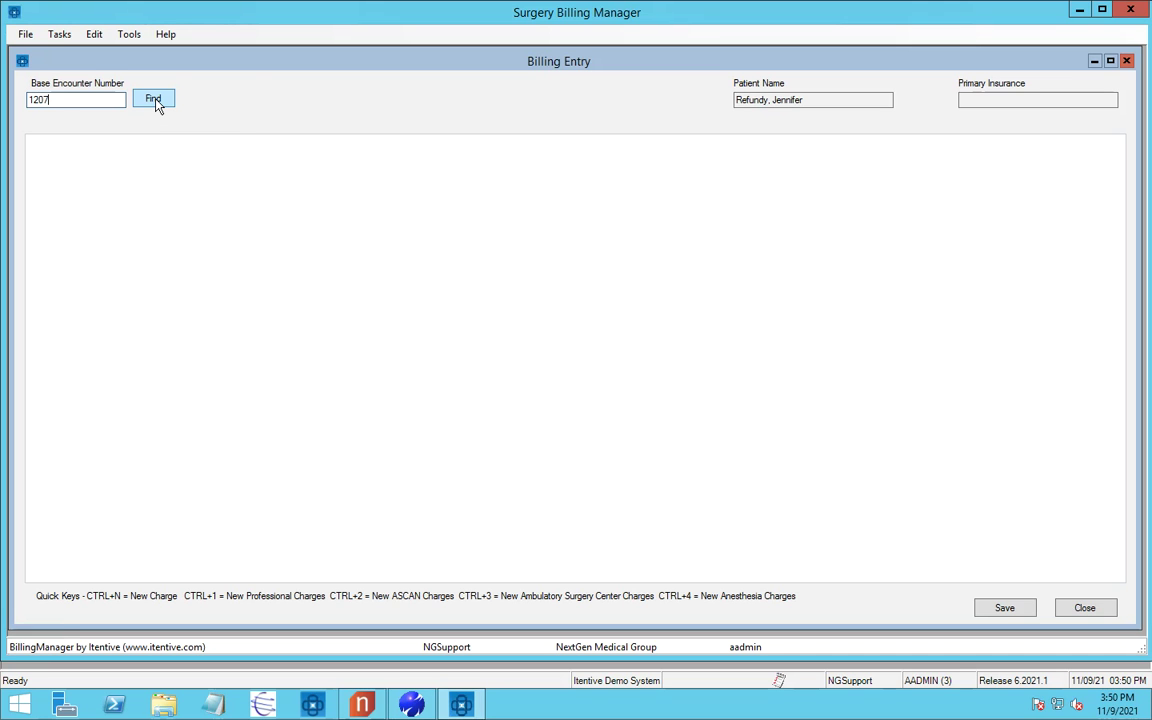
Step: Reload encounter 1207, confirm saved statuses and encounter numbers 32 and 21, then close the program
{"action": "left_click", "coordinate": [155, 101]}
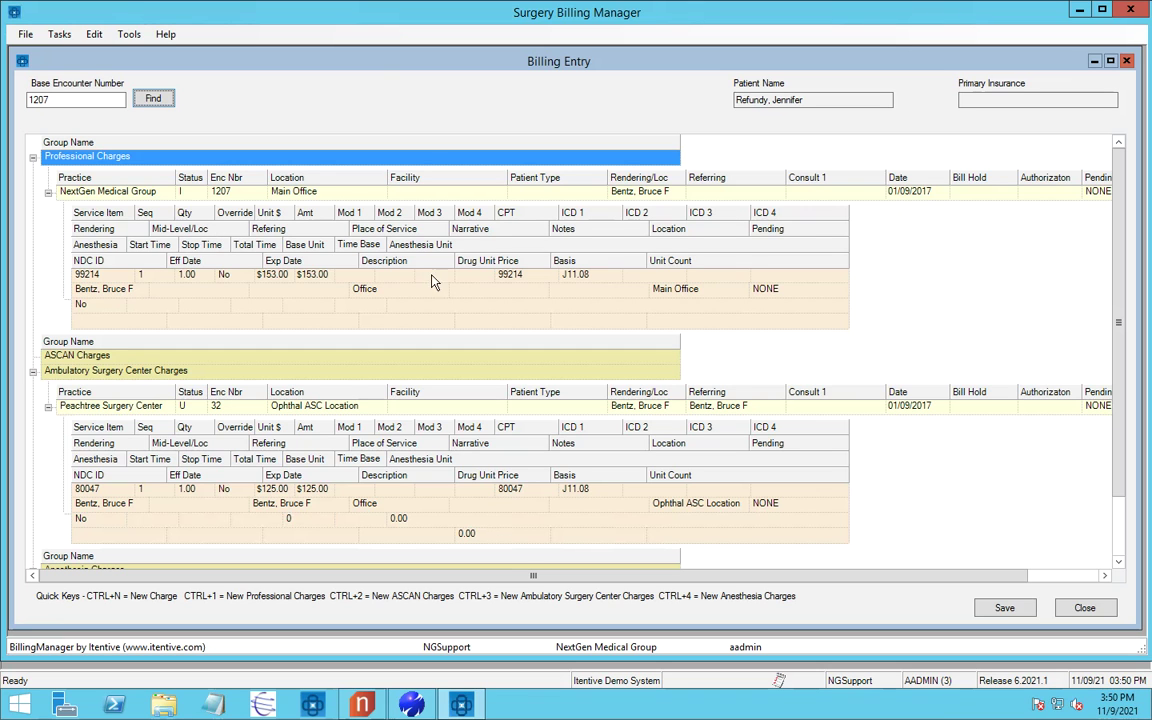
{"action": "left_click", "coordinate": [1095, 193]}
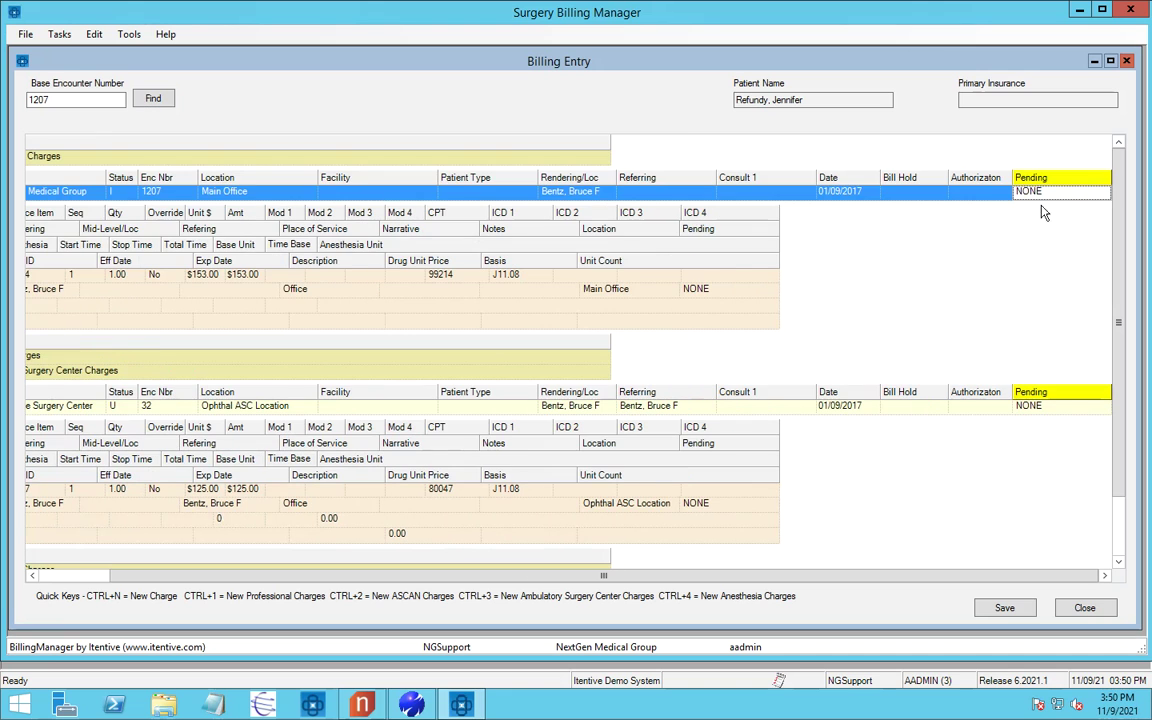
{"action": "left_click", "coordinate": [1043, 406]}
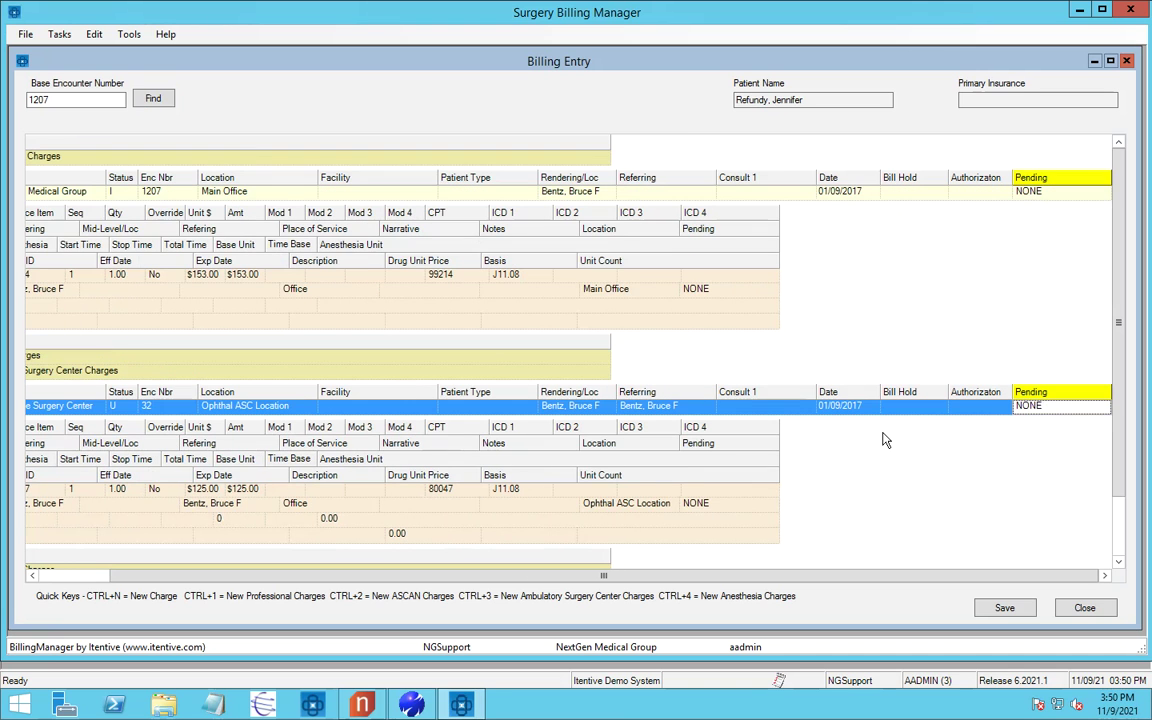
{"action": "left_click", "coordinate": [712, 500]}
{"action": "scroll", "coordinate": [1020, 455], "scroll_direction": "down", "scroll_amount": 3}
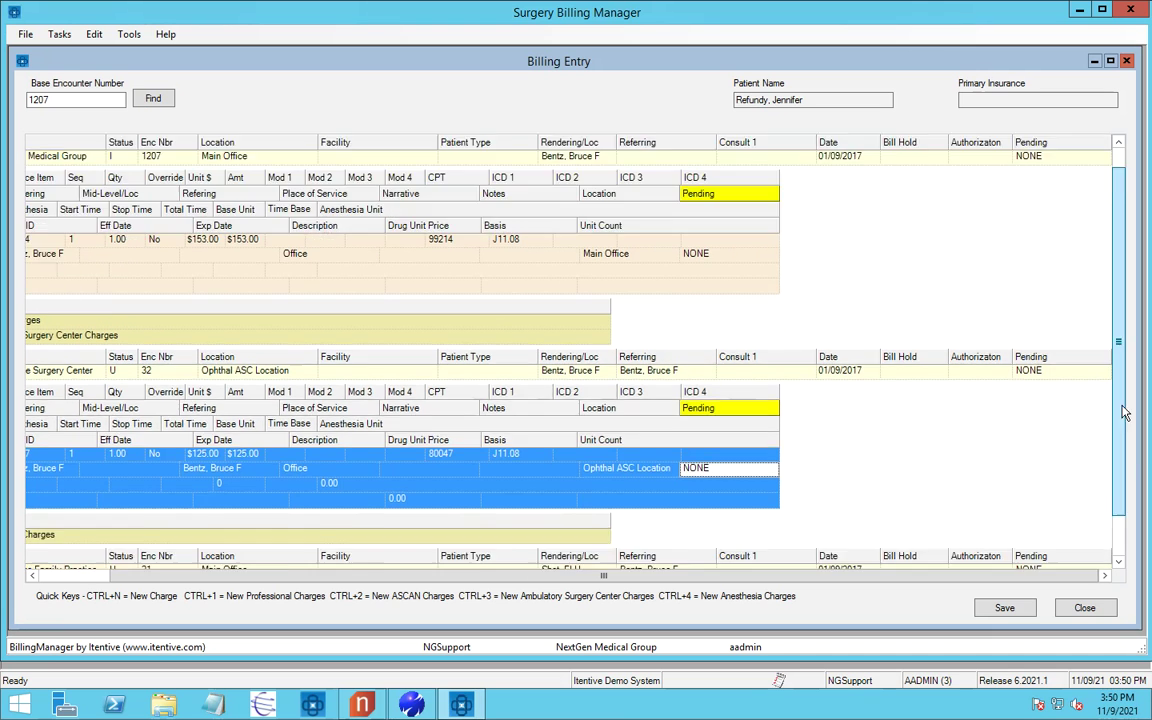
{"action": "left_click", "coordinate": [1043, 405]}
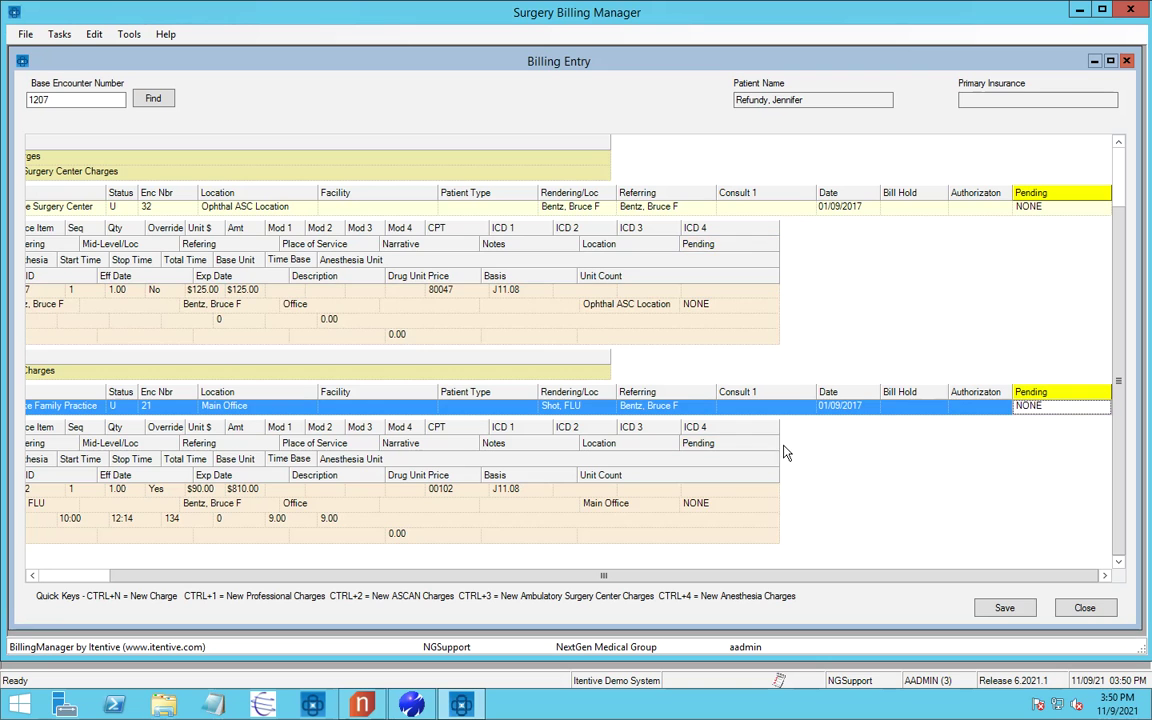
{"action": "left_click", "coordinate": [707, 504]}
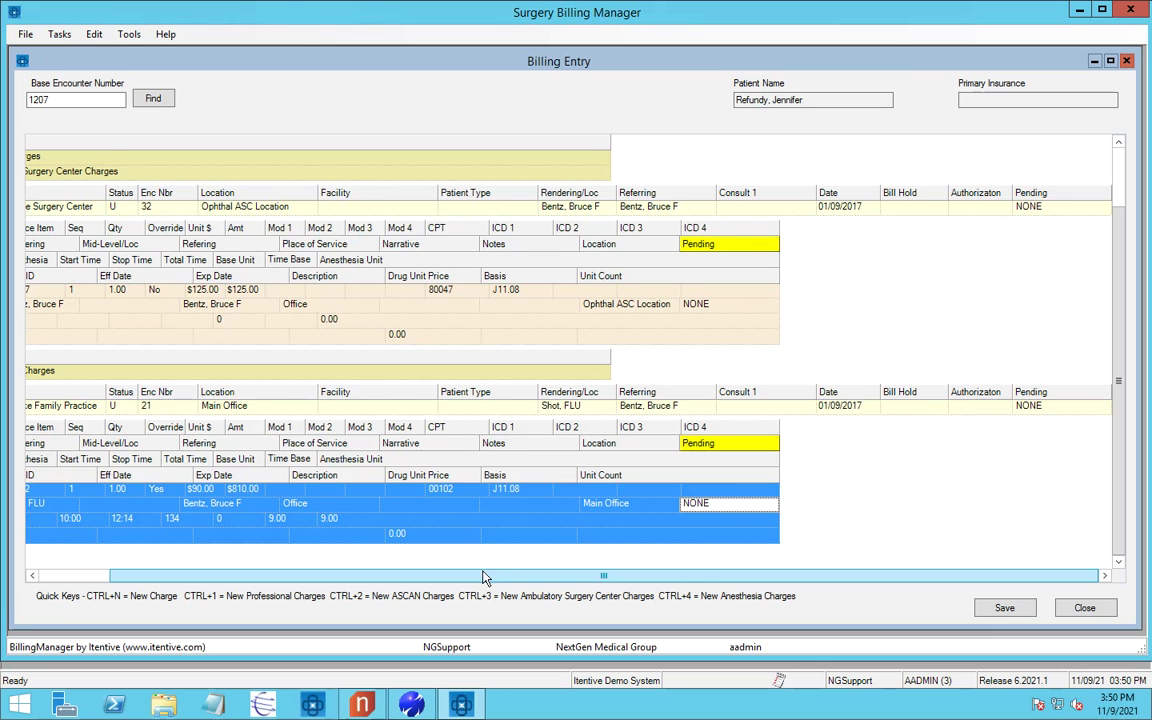
{"action": "left_click_drag", "start_coordinate": [483, 577], "coordinate": [418, 578]}
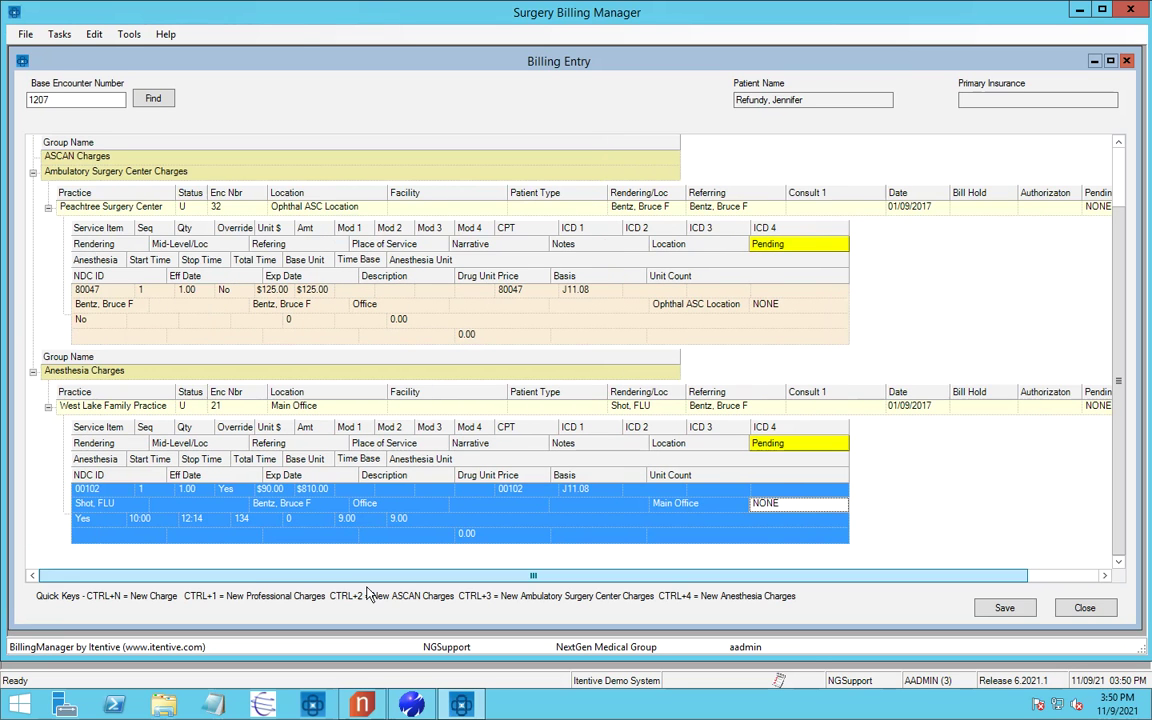
{"action": "left_click", "coordinate": [215, 207]}
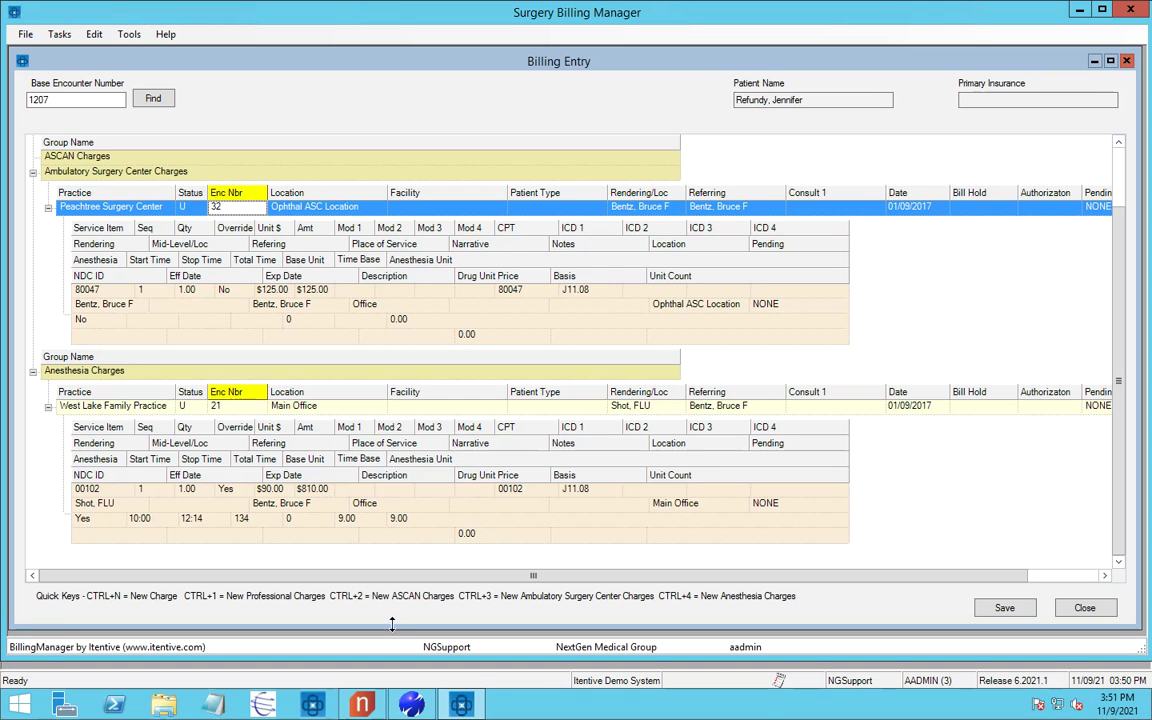
{"action": "key", "text": "alt+F4"}
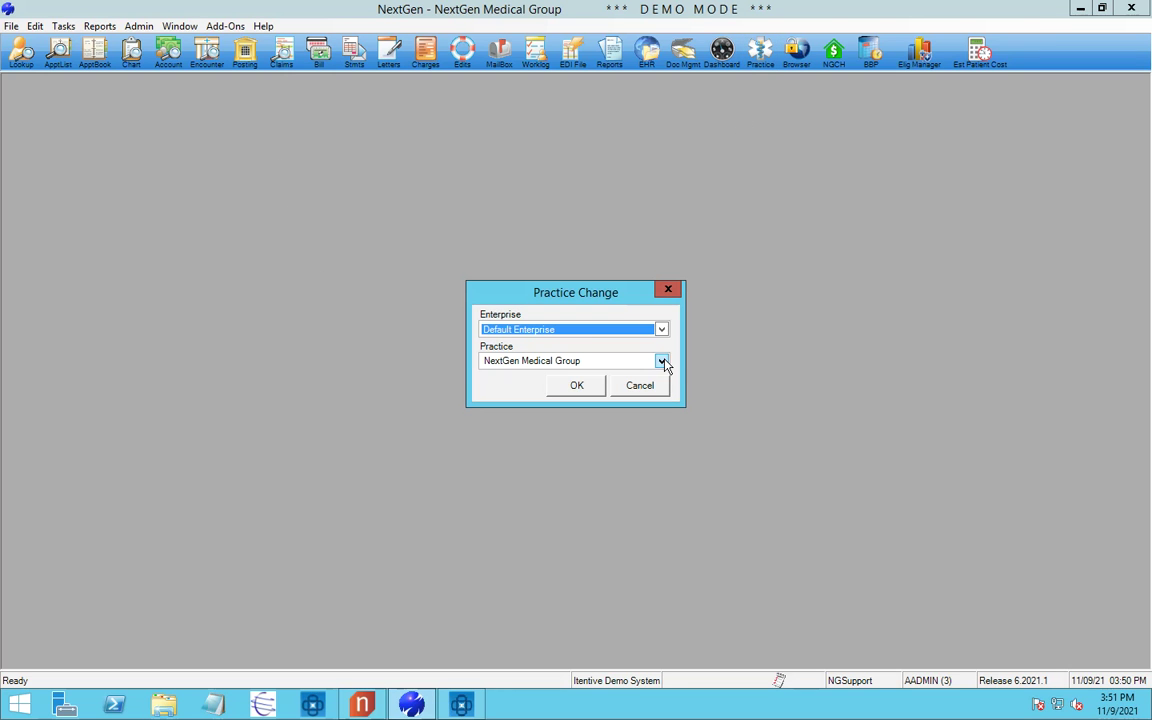
Step: Switch to Peachtree Surgery Center, look up encounter 32, and view its $125.00 80047 transaction
{"action": "left_click", "coordinate": [661, 361]}
{"action": "left_click", "coordinate": [615, 392]}
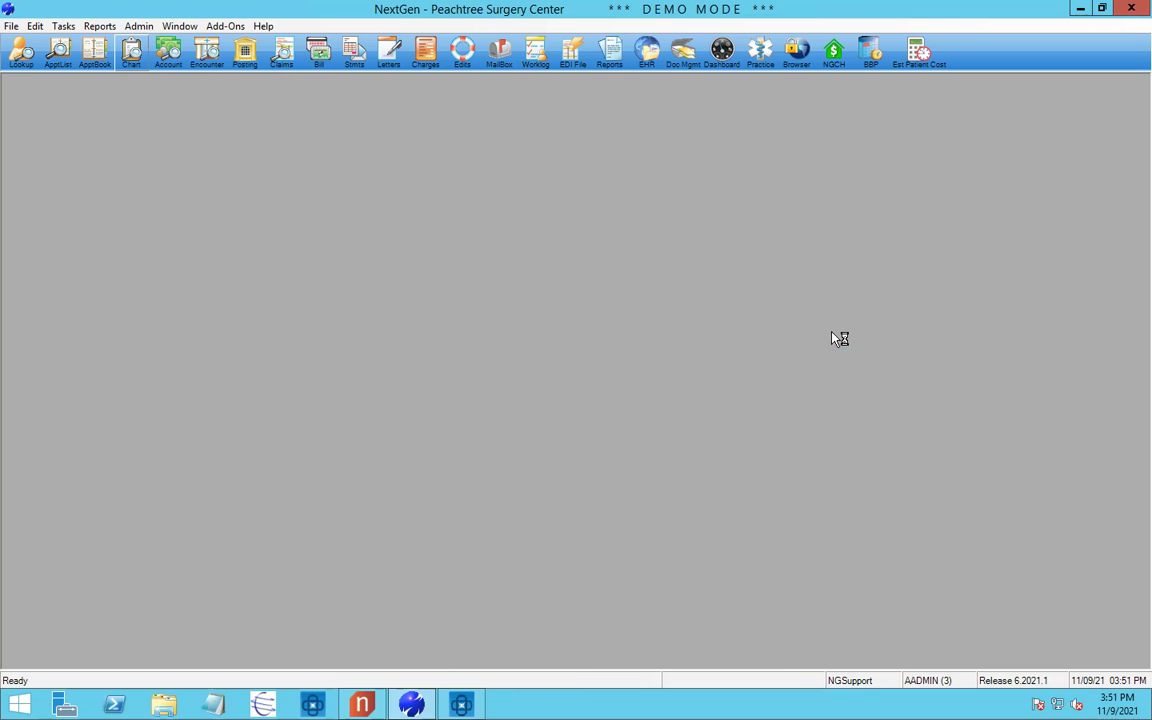
{"action": "left_click", "coordinate": [760, 235]}
{"action": "type", "text": "32"}
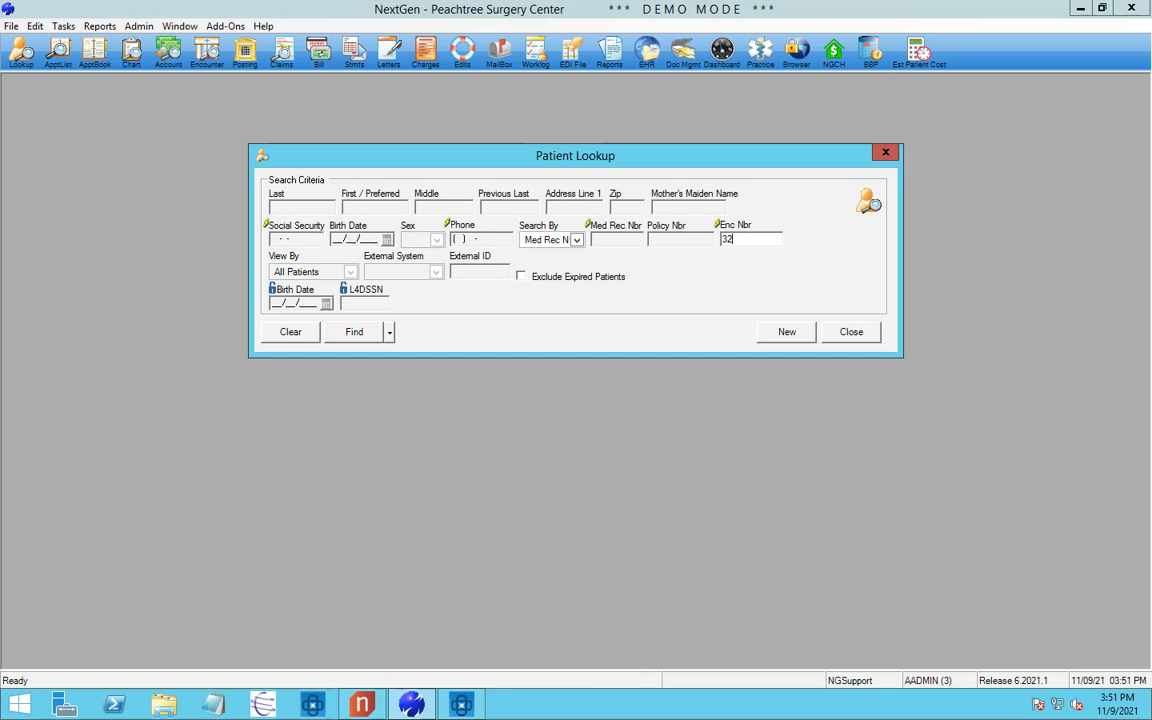
{"action": "key", "text": "Return"}
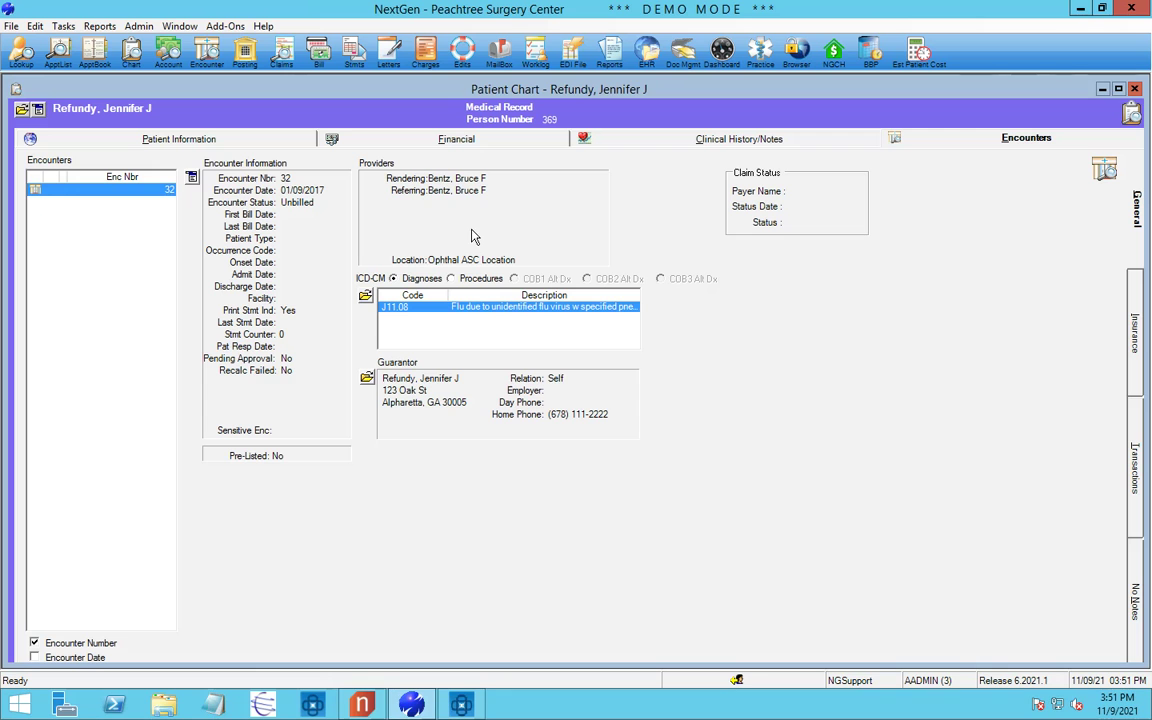
{"action": "left_click", "coordinate": [1136, 465]}
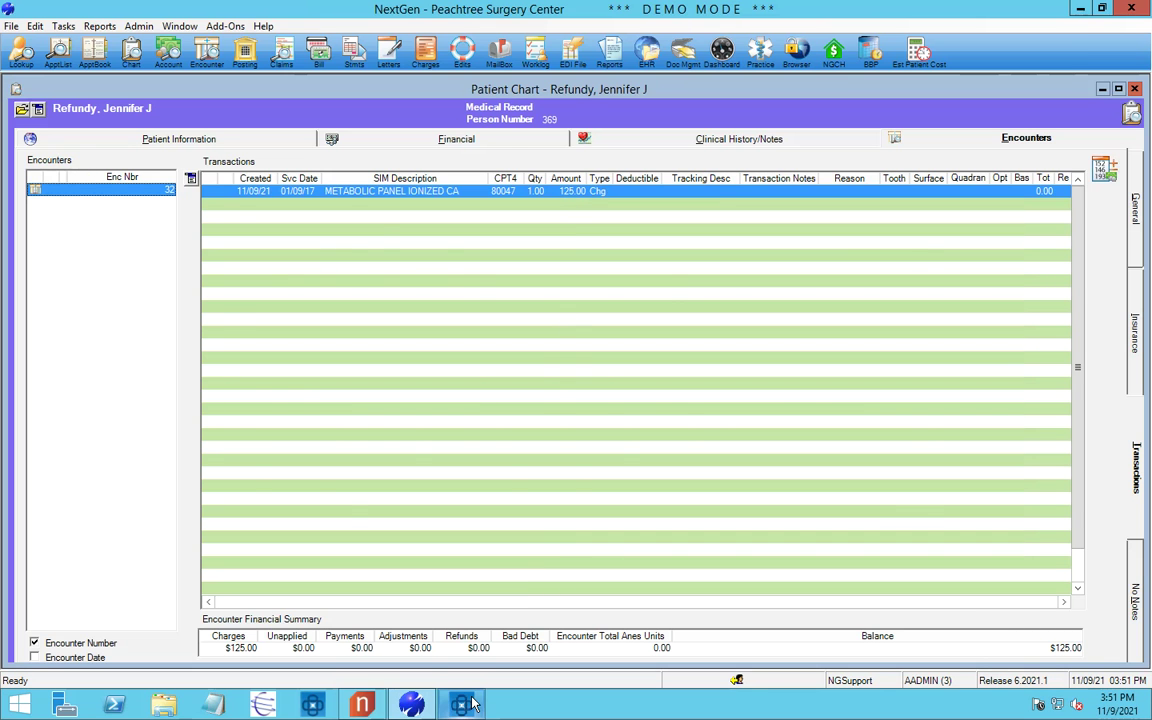
{"action": "double_click", "coordinate": [415, 640]}
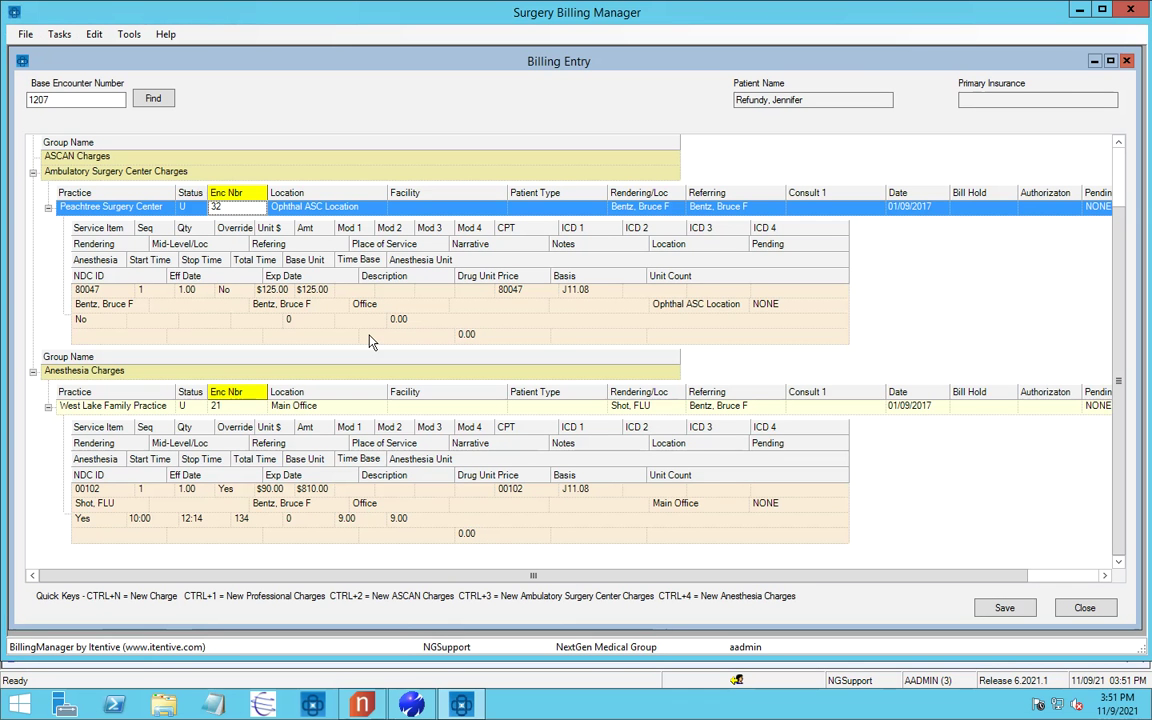